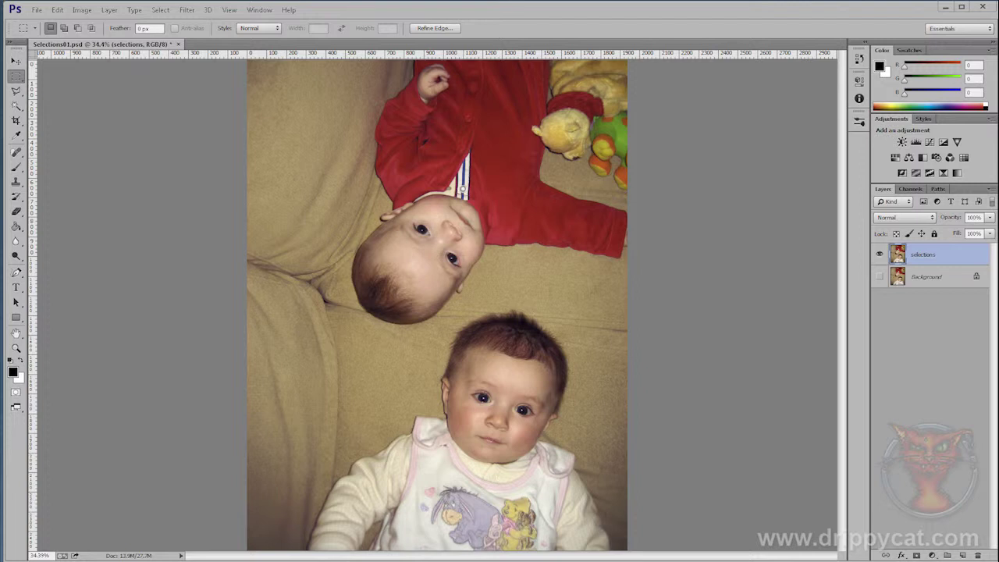
# Draw an elliptical selection around the upside-down baby's head, and clear it again.
pyautogui.hotkey('ctrl', 'd')
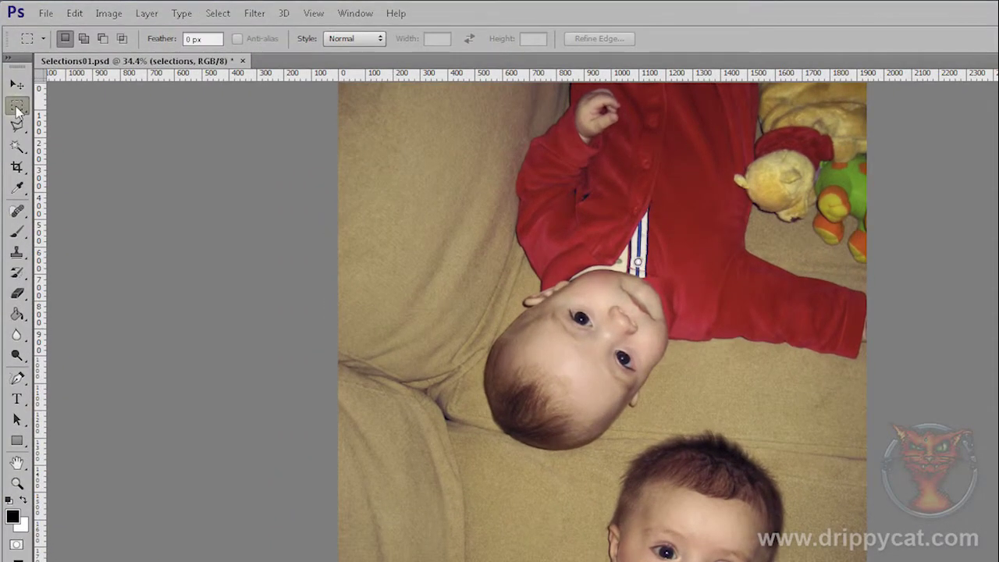
pyautogui.rightClick(18, 109)
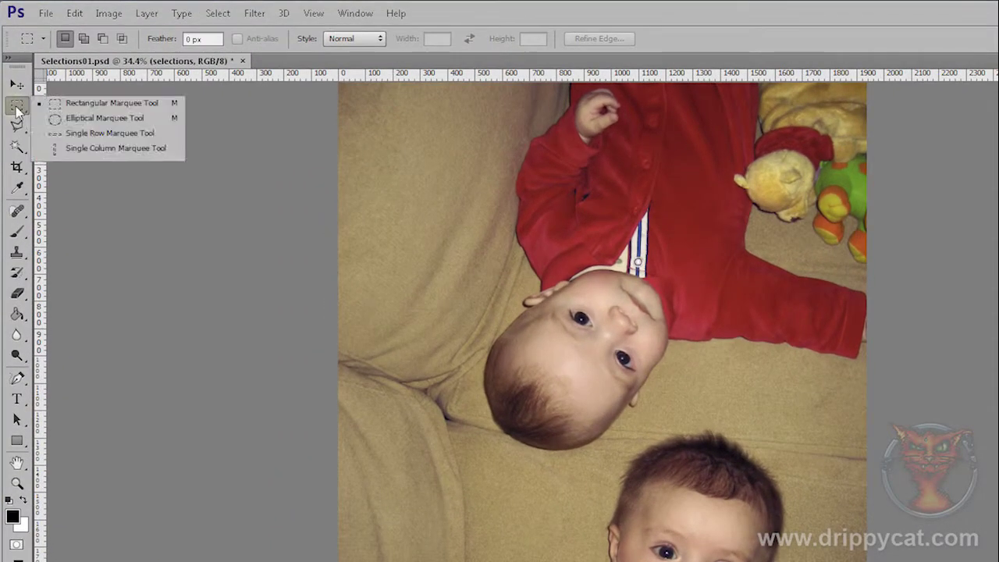
pyautogui.click(60, 115)
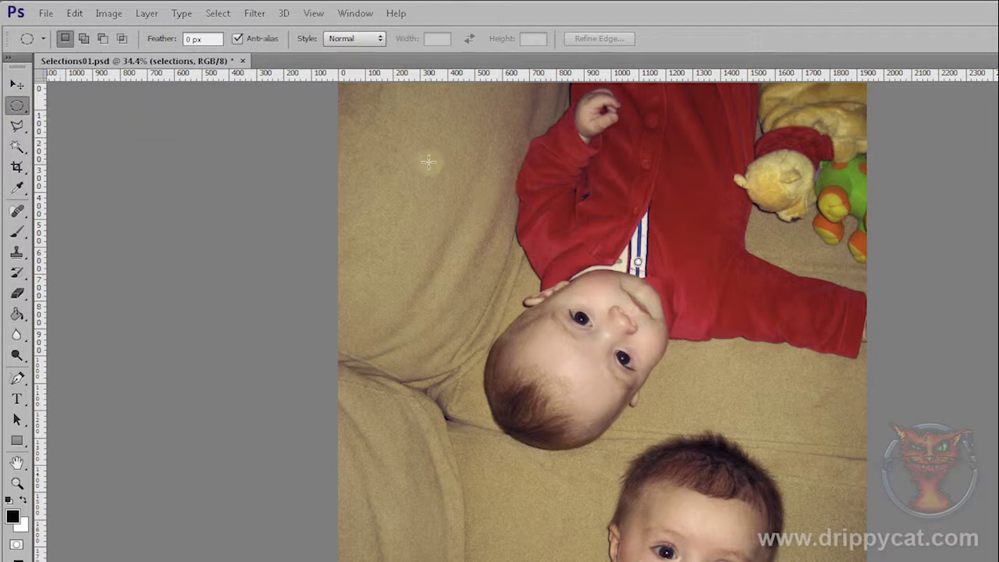
pyautogui.moveTo(408, 163); pyautogui.dragTo(716, 518)
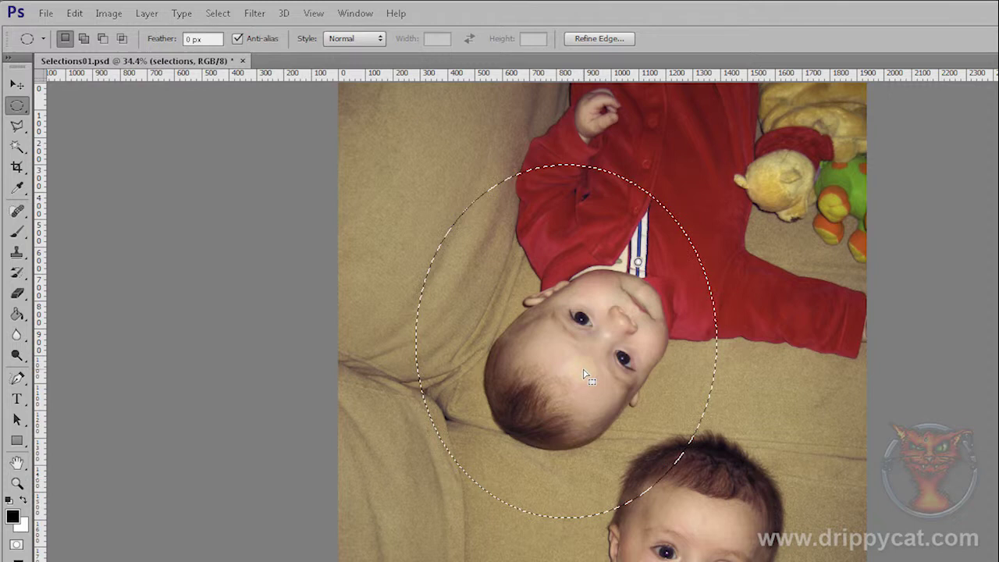
pyautogui.hotkey('ctrl', 'd')
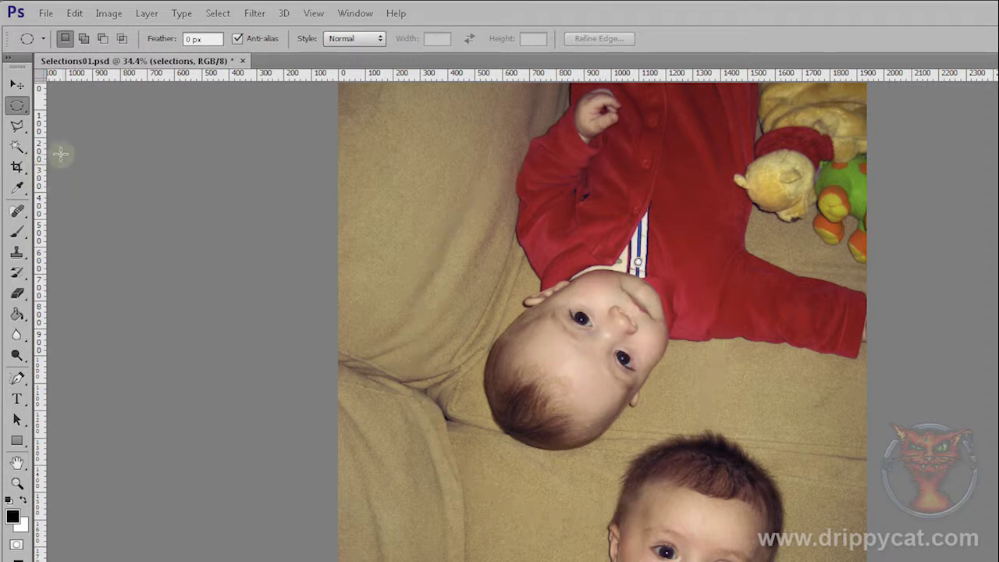
# Select the red baby outfit by color with the Magic Wand, and deselect it again.
pyautogui.click(17, 146)
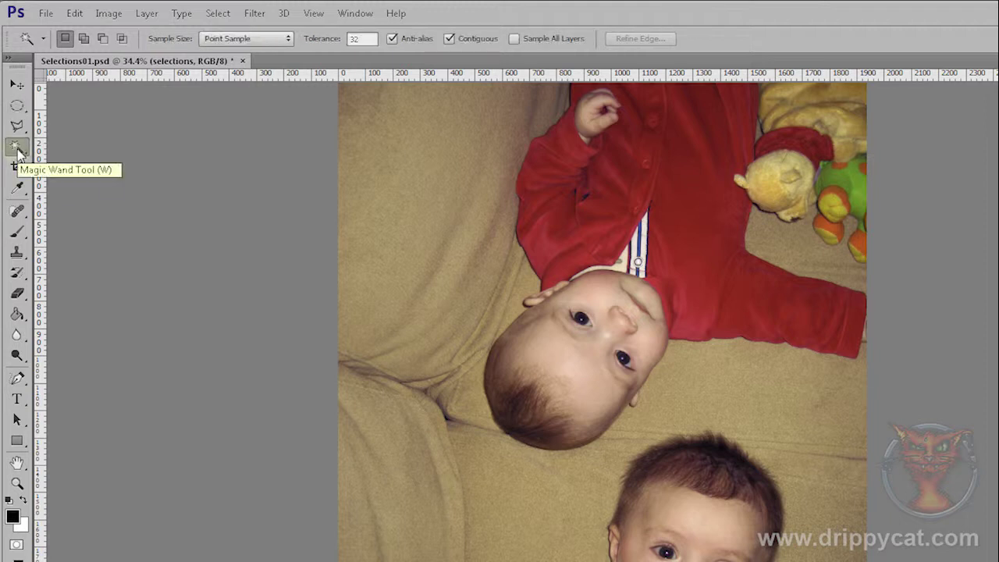
pyautogui.click(690, 242)
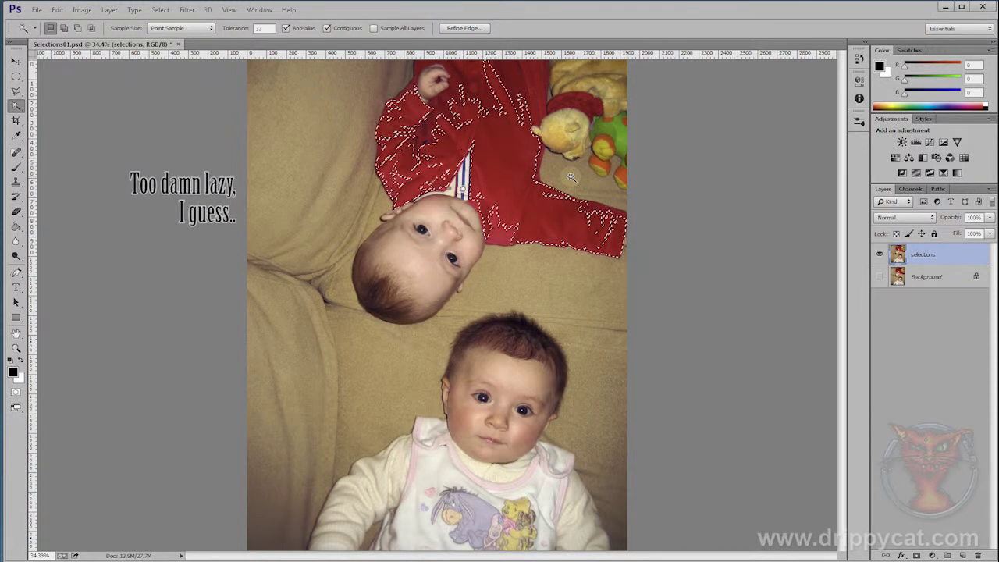
pyautogui.hotkey('ctrl', 'd')
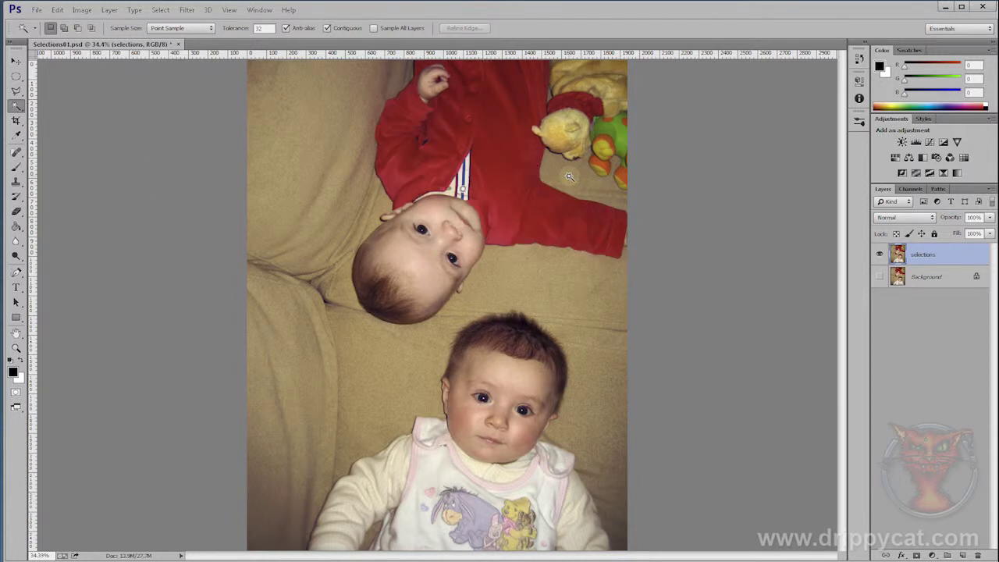
# Draw a wide rectangular selection across the red outfit and the upside-down baby's face.
pyautogui.click(19, 77)
pyautogui.rightClick(18, 78)
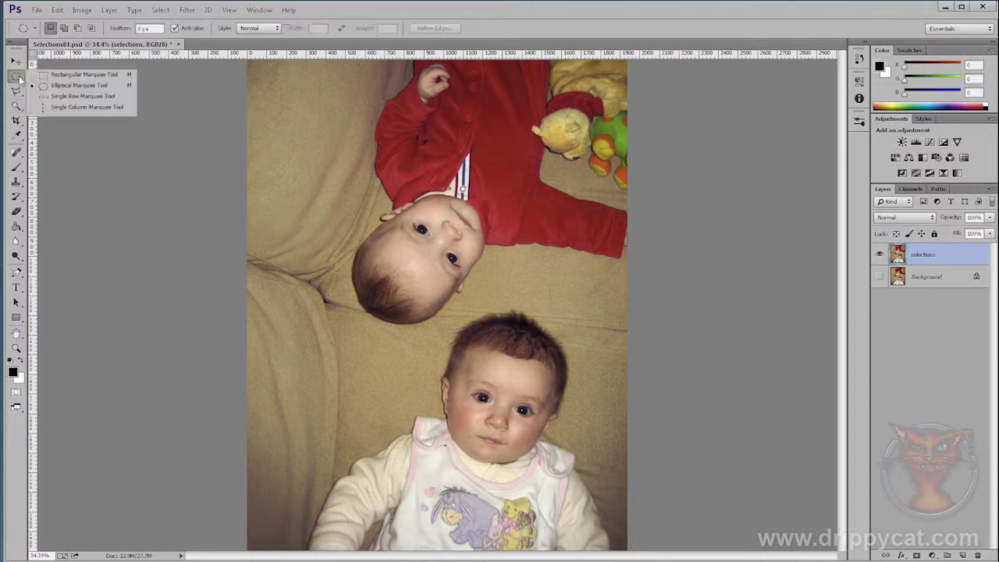
pyautogui.click(97, 75)
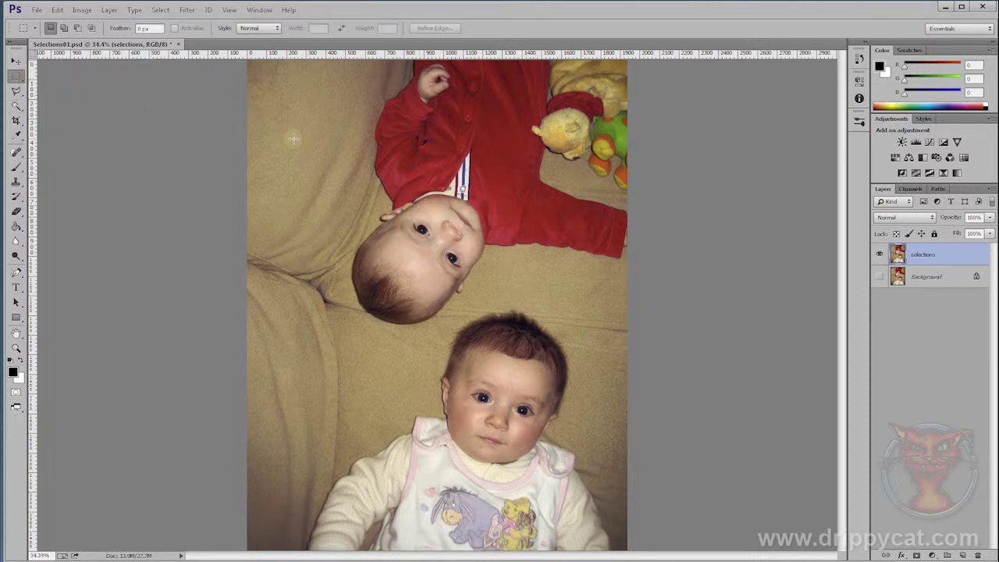
pyautogui.moveTo(306, 134); pyautogui.dragTo(580, 259)
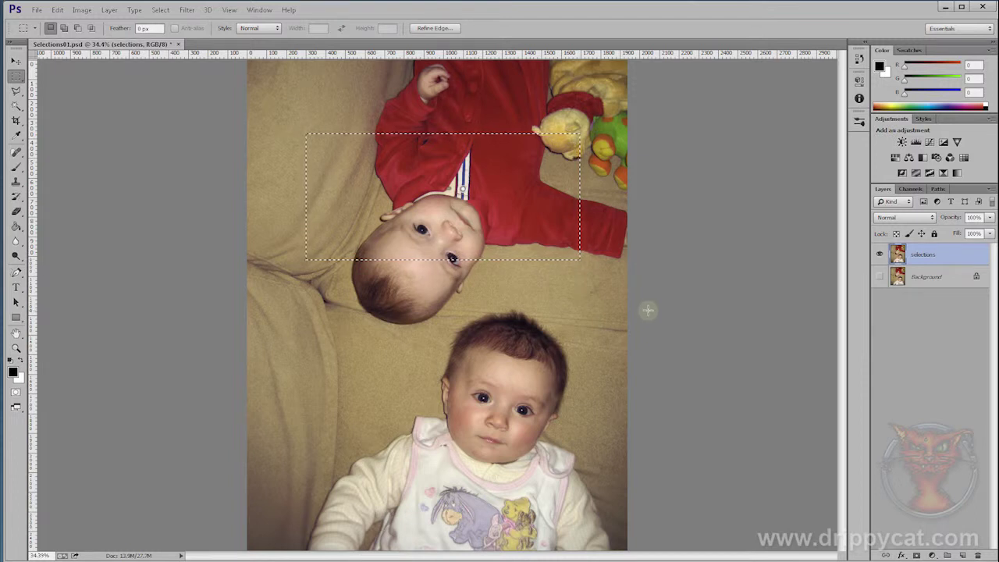
# Set up the Brush tool with a size of 100 and invert the rectangular selection.
pyautogui.click(16, 166)
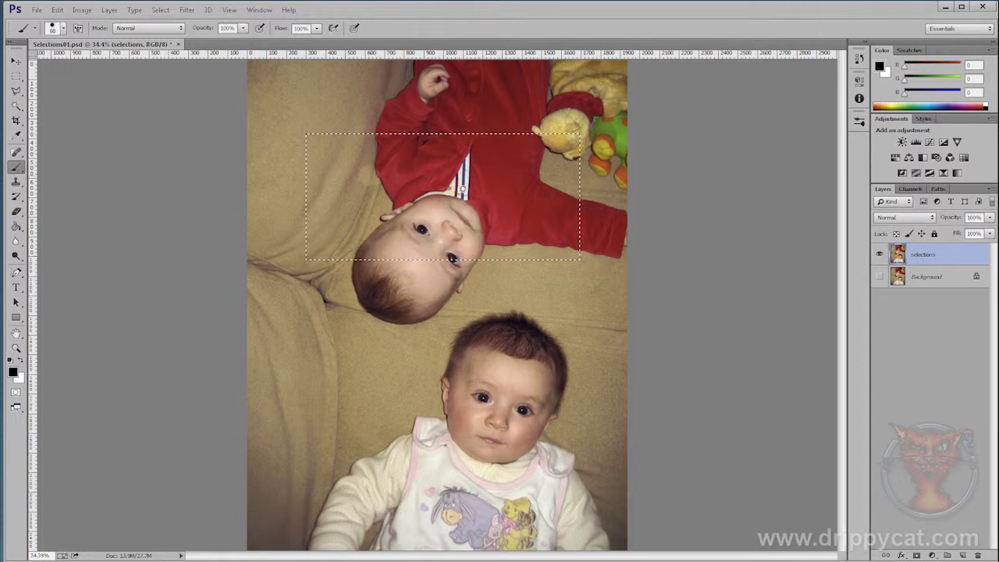
pyautogui.press(']')
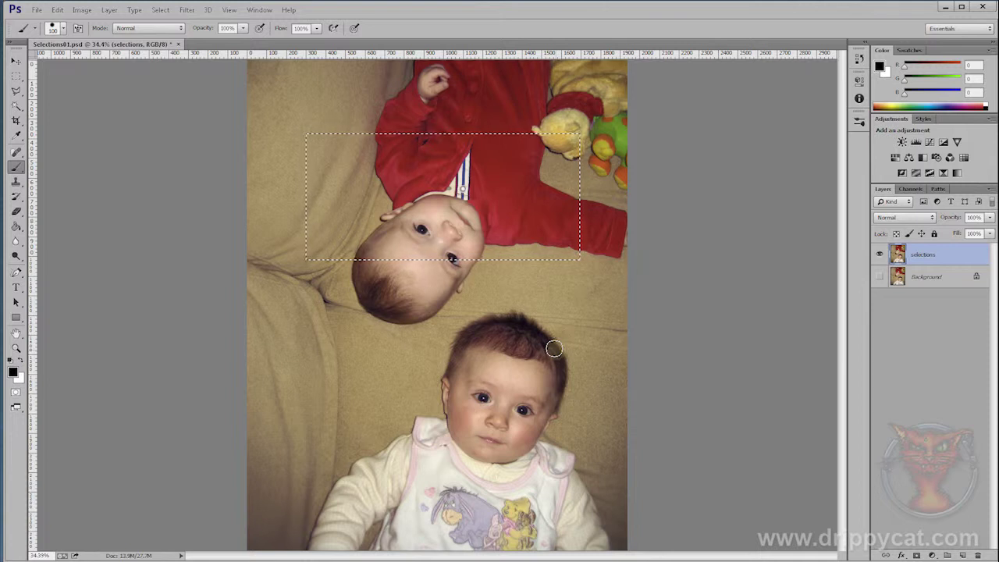
pyautogui.hotkey('ctrl', 'shift', 'i')
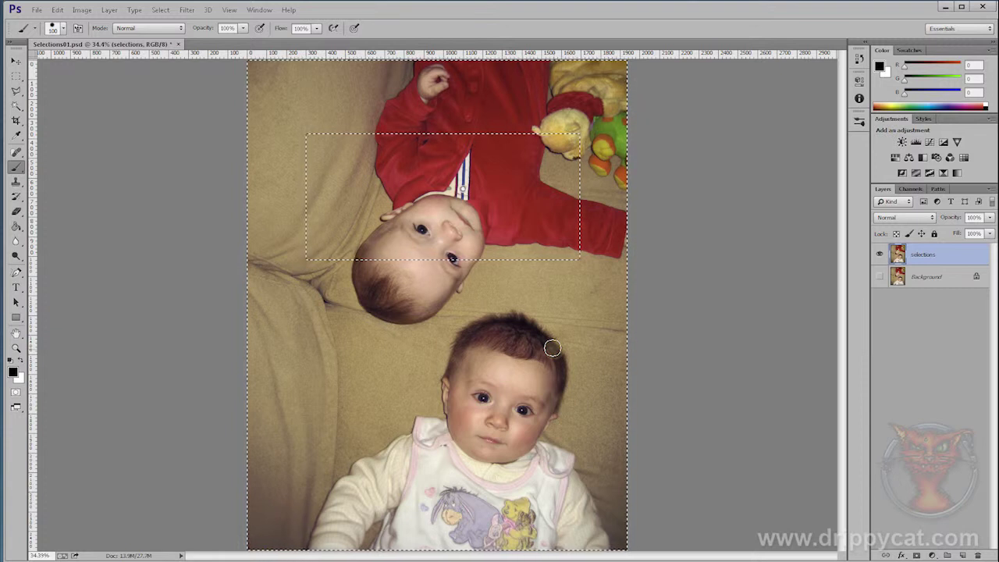
# Paint black strokes around the outside of the protected rectangle, and undo the strokes and clear the selection.
pyautogui.moveTo(470, 127)
pyautogui.mouseDown()
pyautogui.moveTo(495, 103)
pyautogui.moveTo(467, 129)
pyautogui.moveTo(402, 134)
pyautogui.mouseUp()
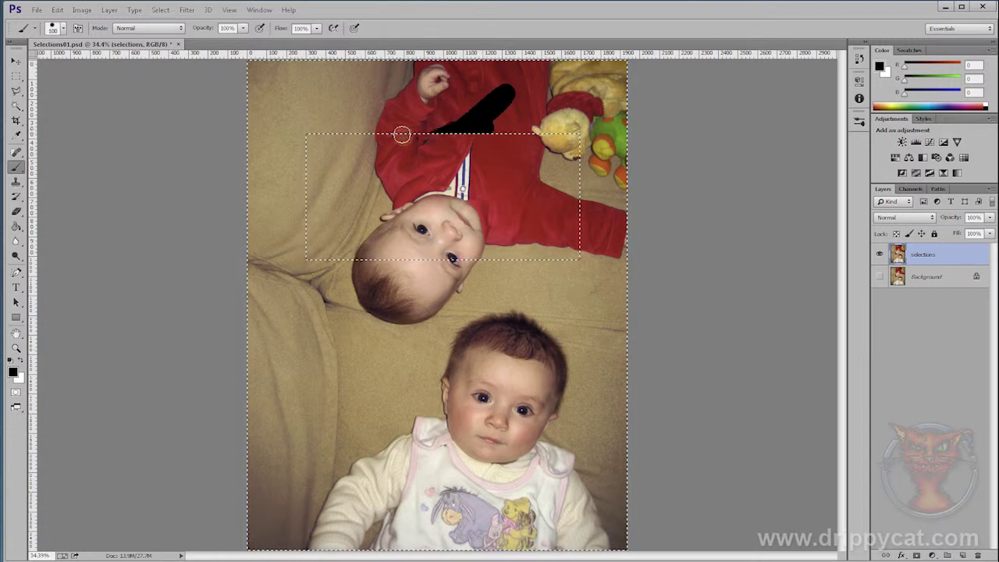
pyautogui.moveTo(329, 118)
pyautogui.mouseDown()
pyautogui.moveTo(330, 161)
pyautogui.moveTo(290, 205)
pyautogui.moveTo(312, 254)
pyautogui.mouseUp()
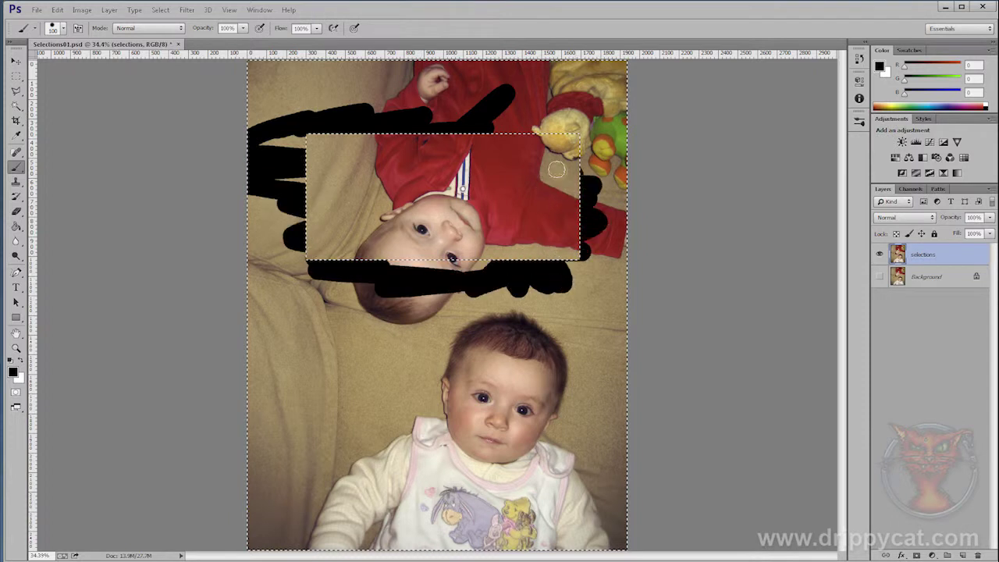
pyautogui.moveTo(607, 145); pyautogui.dragTo(615, 142)
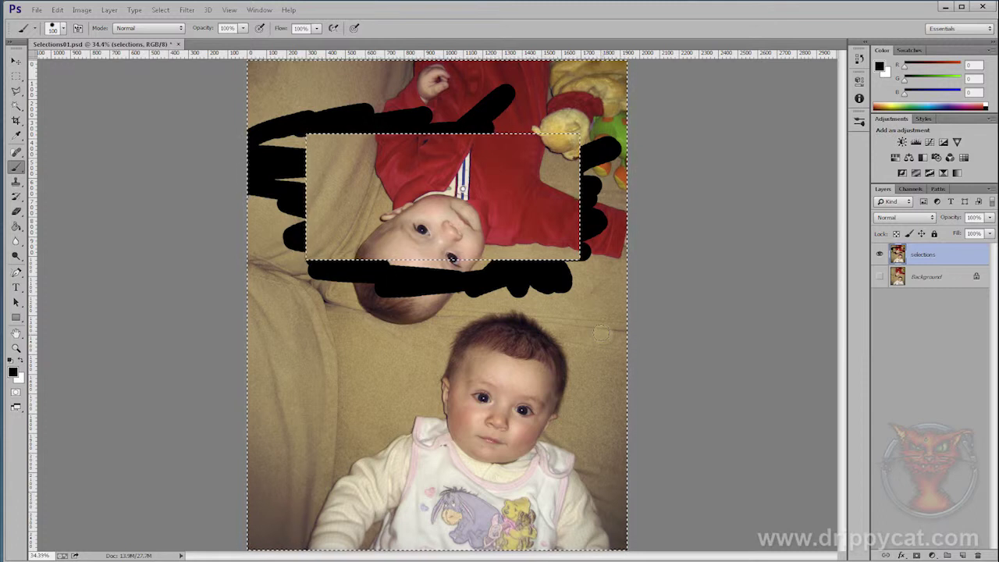
pyautogui.hotkey('ctrl', 'alt', 'z')
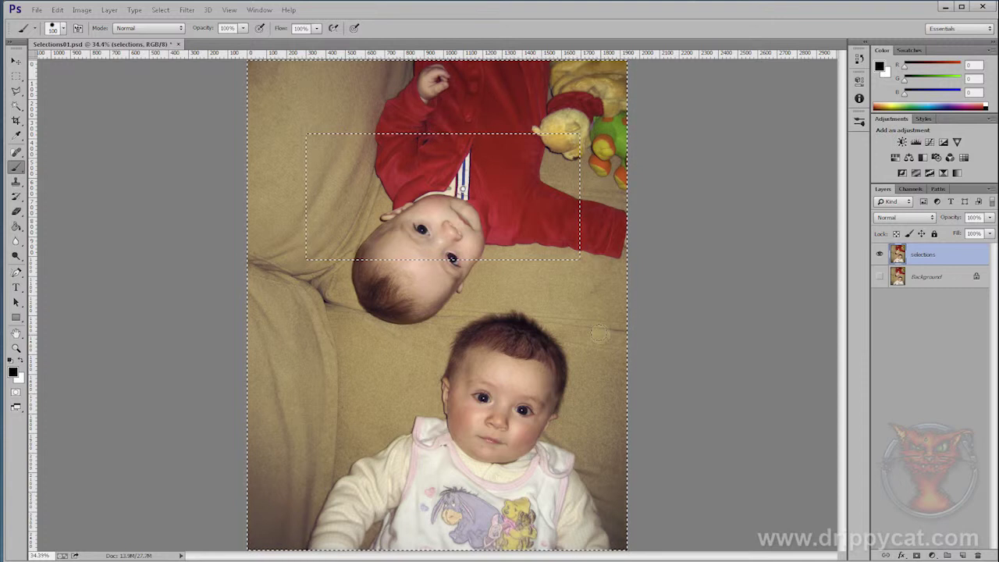
pyautogui.hotkey('ctrl', 'd')
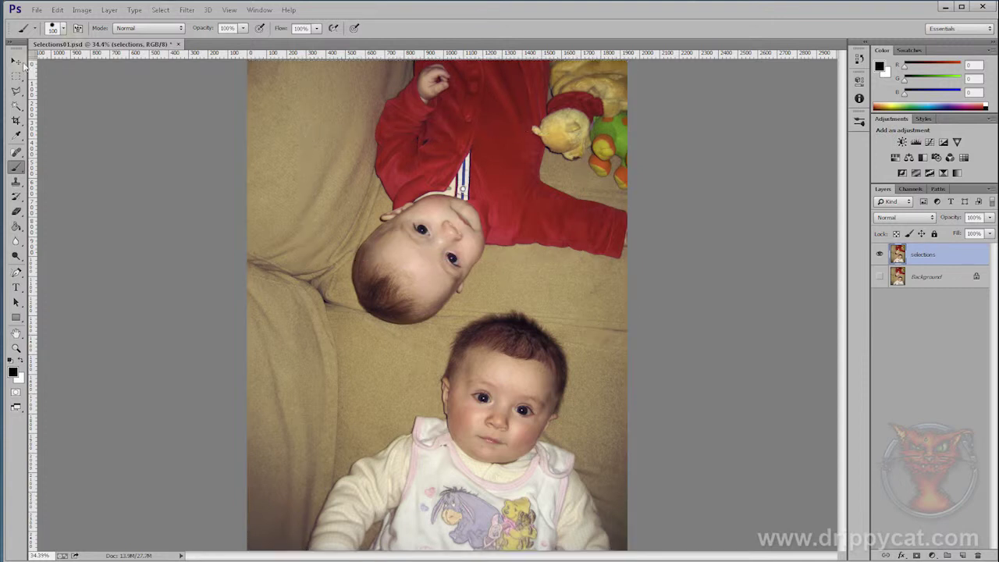
# Add a white border to the photo by inverting a rectangular selection just inside its edges and filling it with white.
pyautogui.click(16, 75)
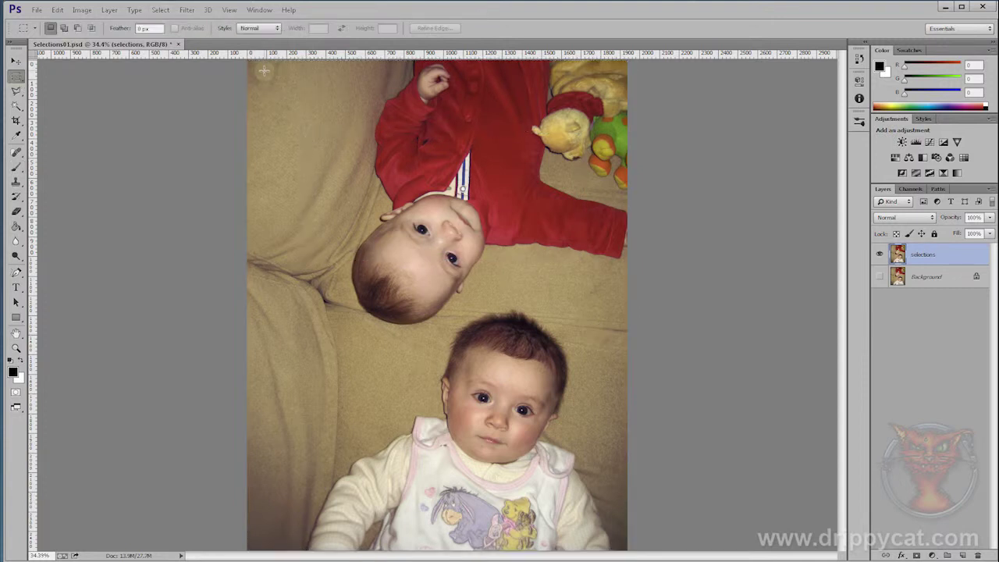
pyautogui.moveTo(259, 69); pyautogui.dragTo(583, 544)
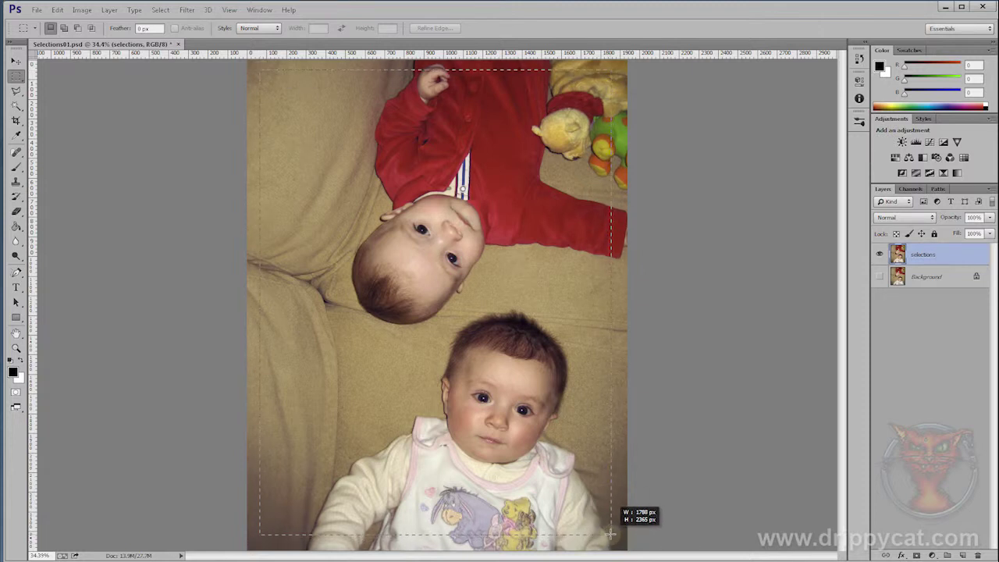
pyautogui.moveTo(613, 537); pyautogui.dragTo(613, 537)
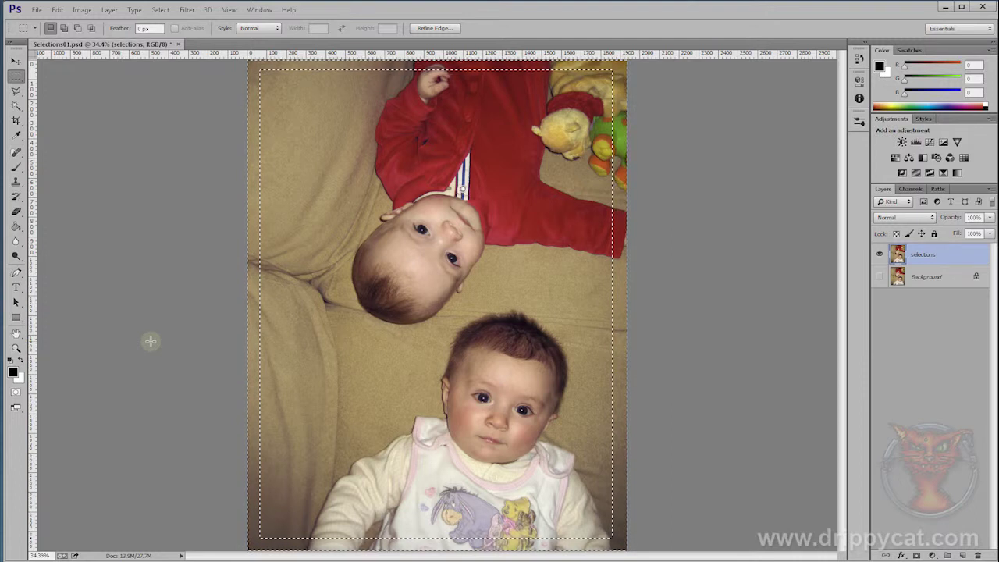
pyautogui.hotkey('ctrl', 'BackSpace')
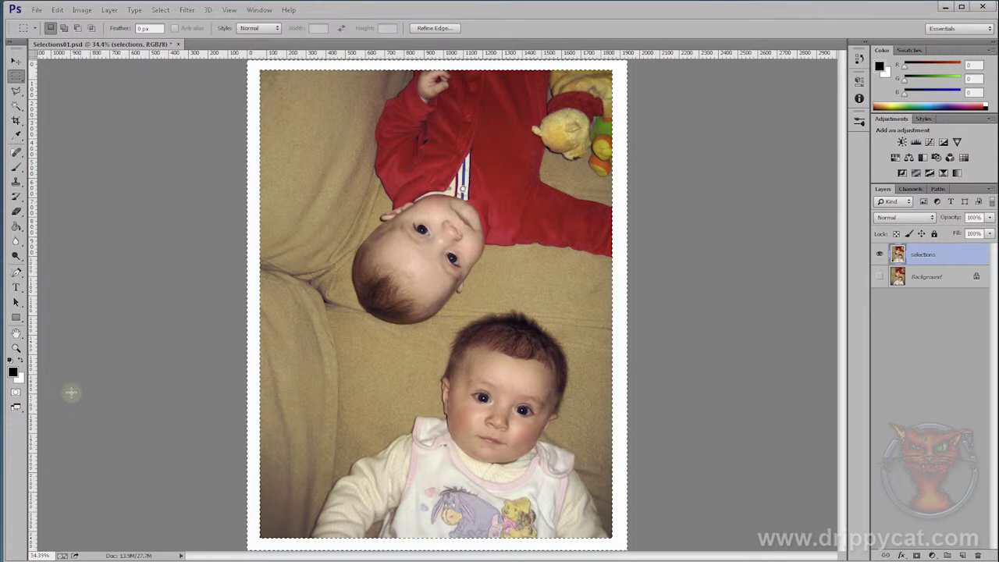
pyautogui.hotkey('ctrl', 'd')
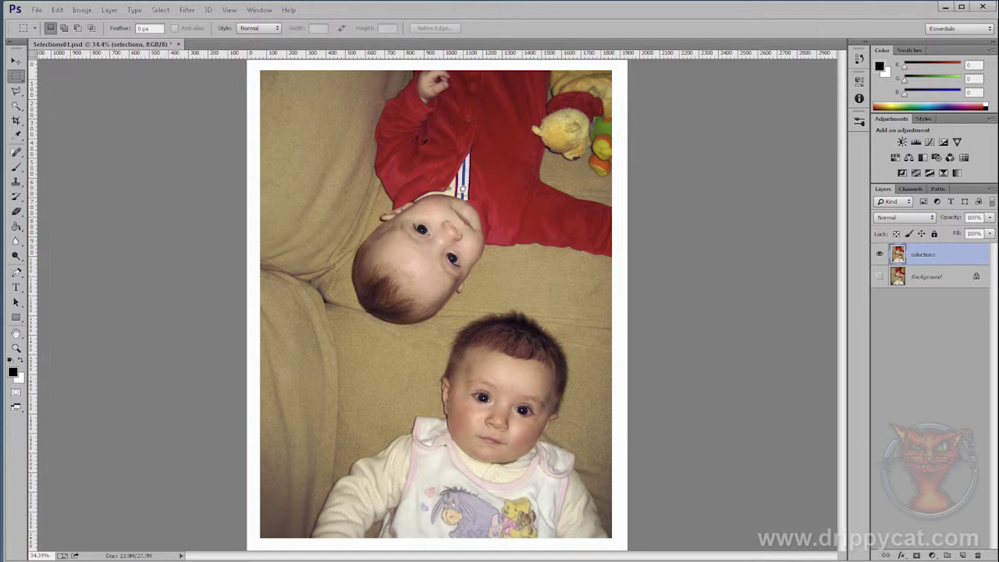
# Revert the image through its history to the Deselect state preceding the white border.
pyautogui.click(858, 59)
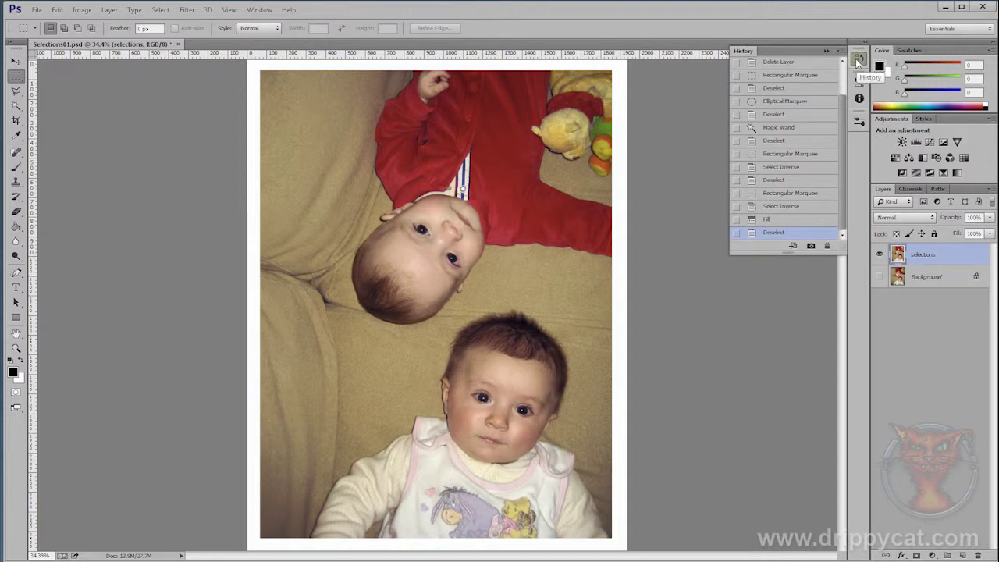
pyautogui.click(775, 180)
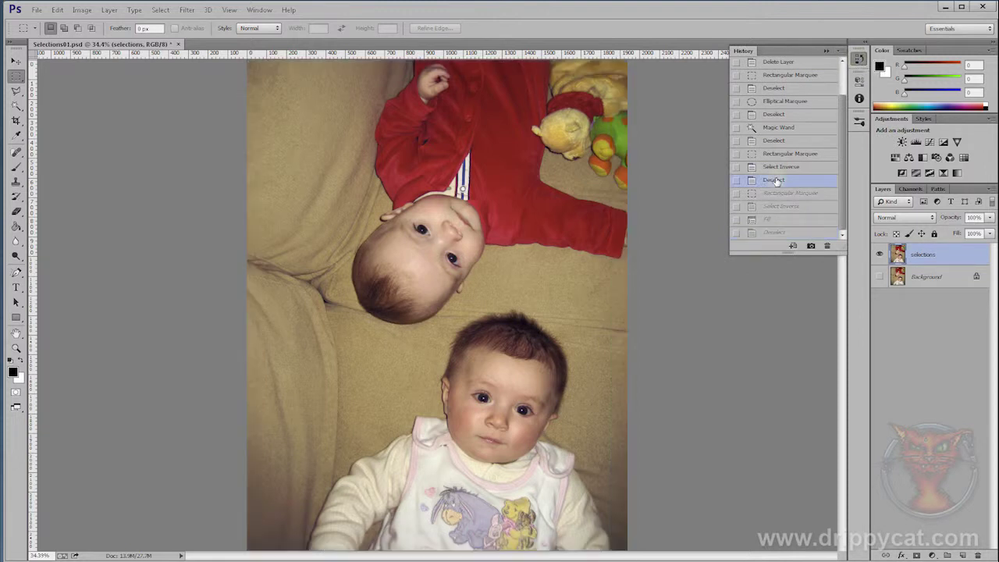
pyautogui.click(826, 51)
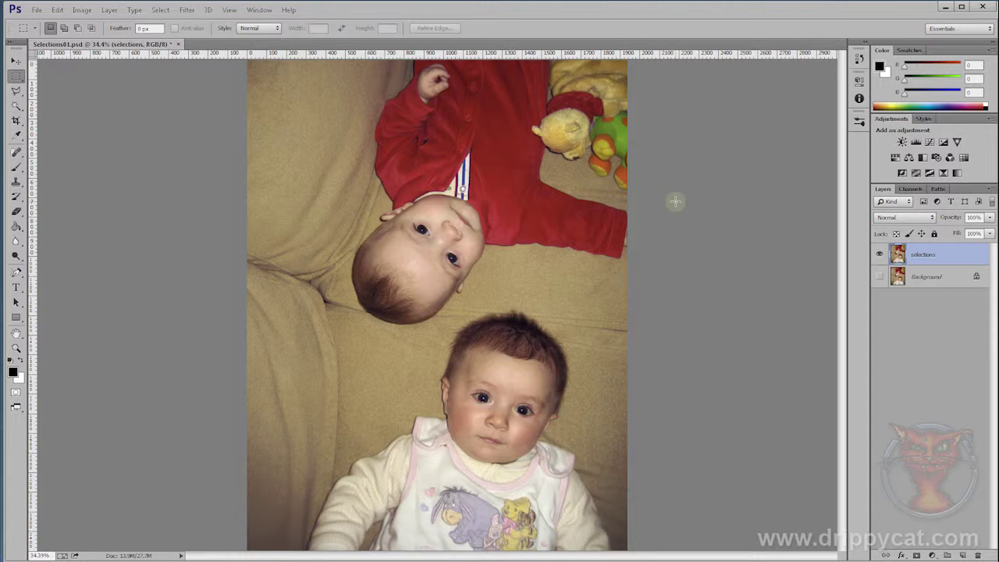
# Draw a perfectly square marquee selection around the upside-down baby's head, and clear it.
pyautogui.hotkey('shift', 'm')
pyautogui.click(15, 75)
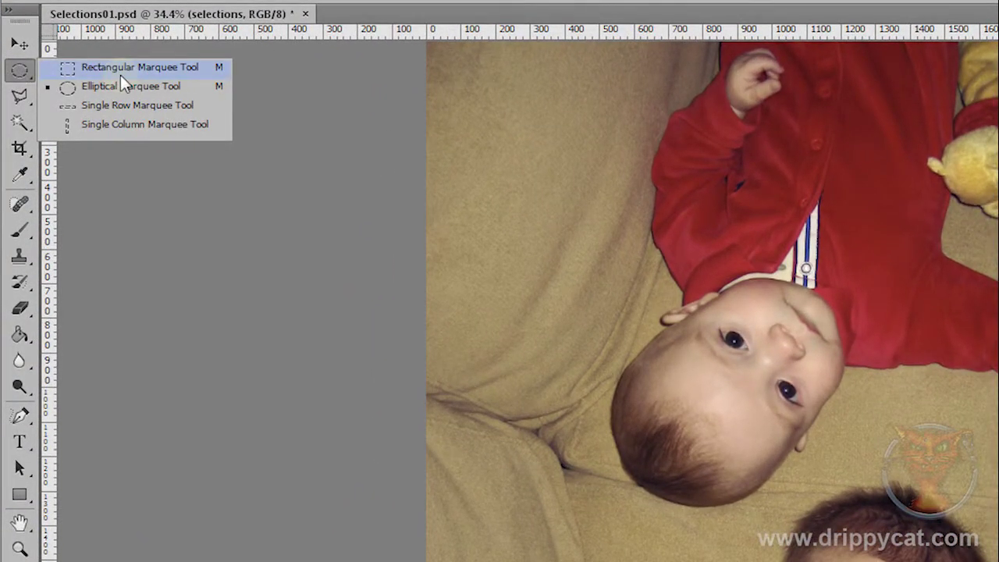
pyautogui.click(121, 73)
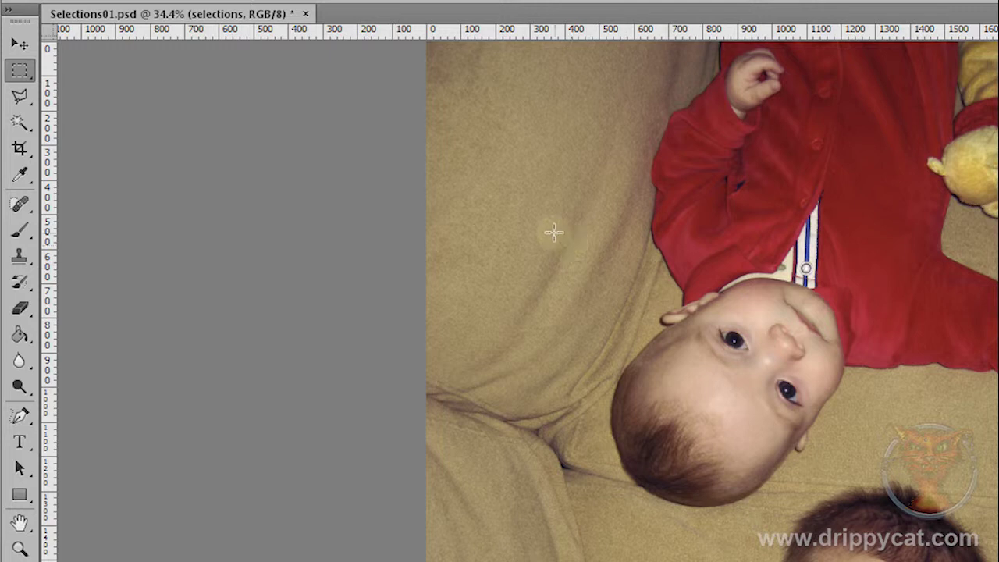
pyautogui.moveTo(535, 186); pyautogui.dragTo(921, 497)
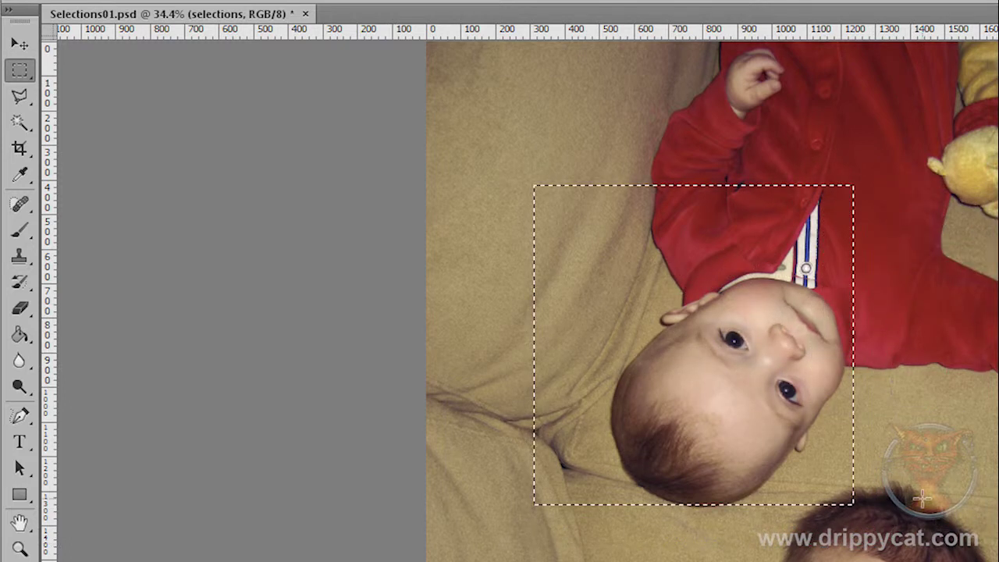
pyautogui.click(921, 497)
# Draw a perfectly circular marquee selection around the upside-down baby's head, and clear it.
pyautogui.moveTo(20, 70); pyautogui.dragTo(73, 85)
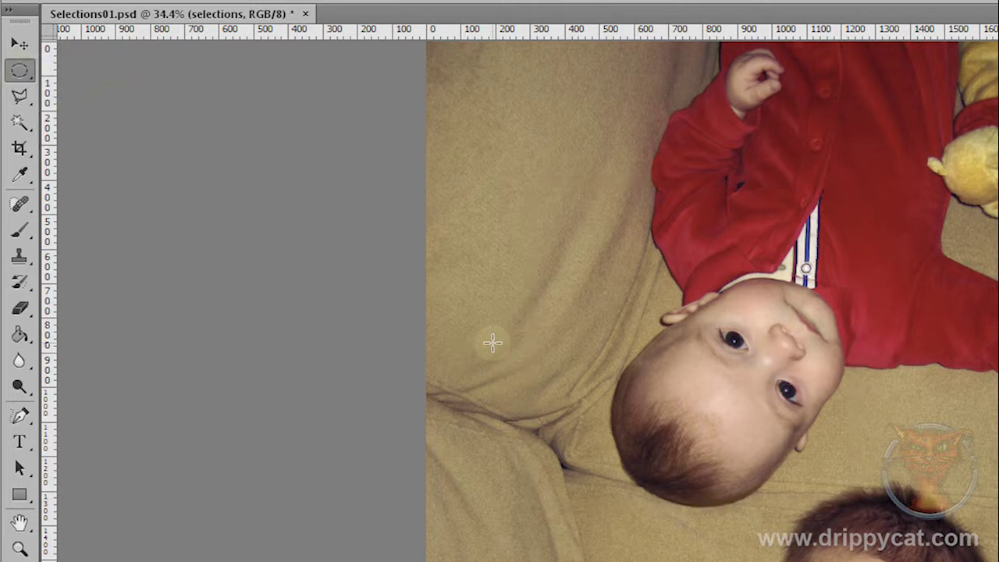
pyautogui.moveTo(566, 207); pyautogui.dragTo(962, 514)
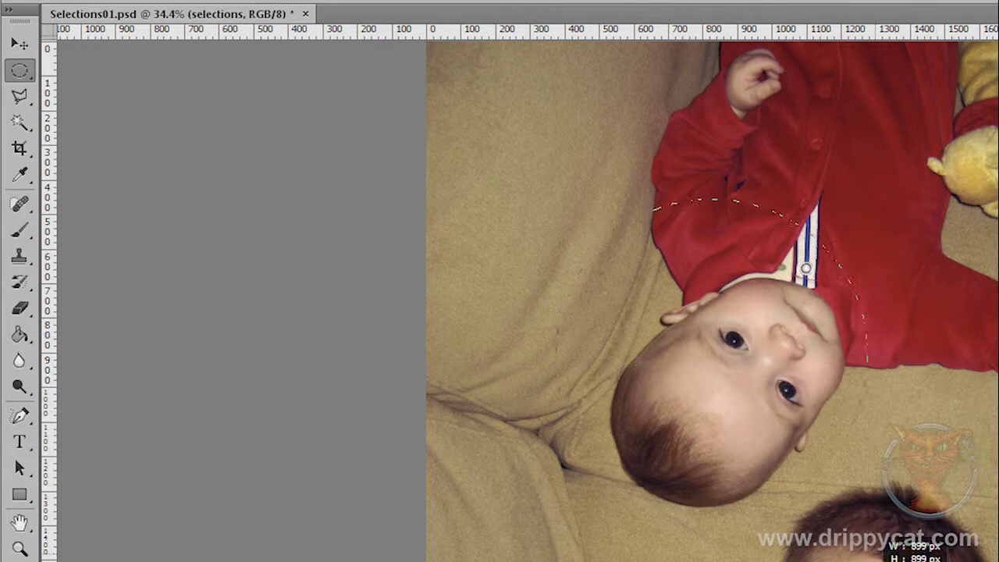
pyautogui.moveTo(968, 561); pyautogui.dragTo(941, 555)
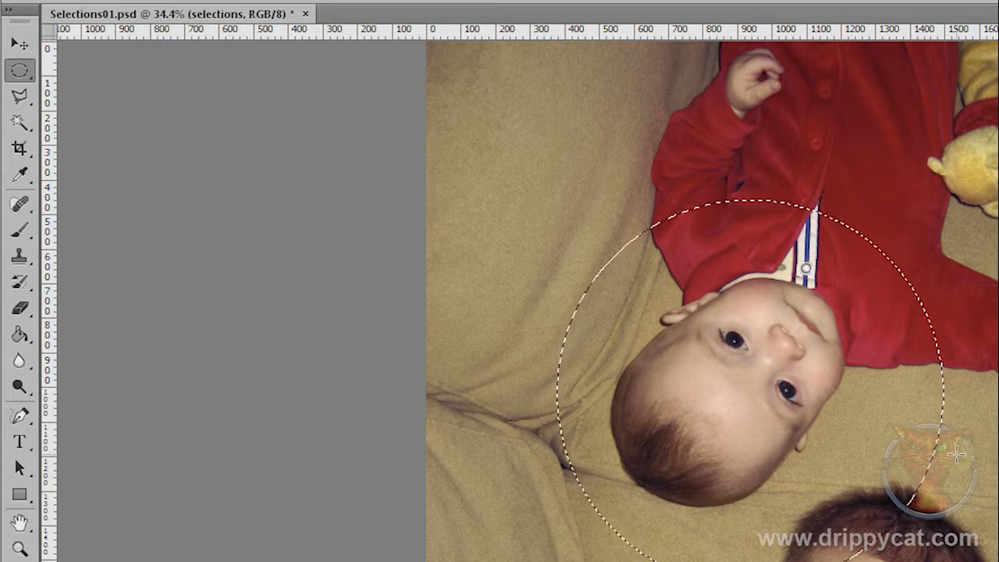
pyautogui.hotkey('ctrl', 'd')
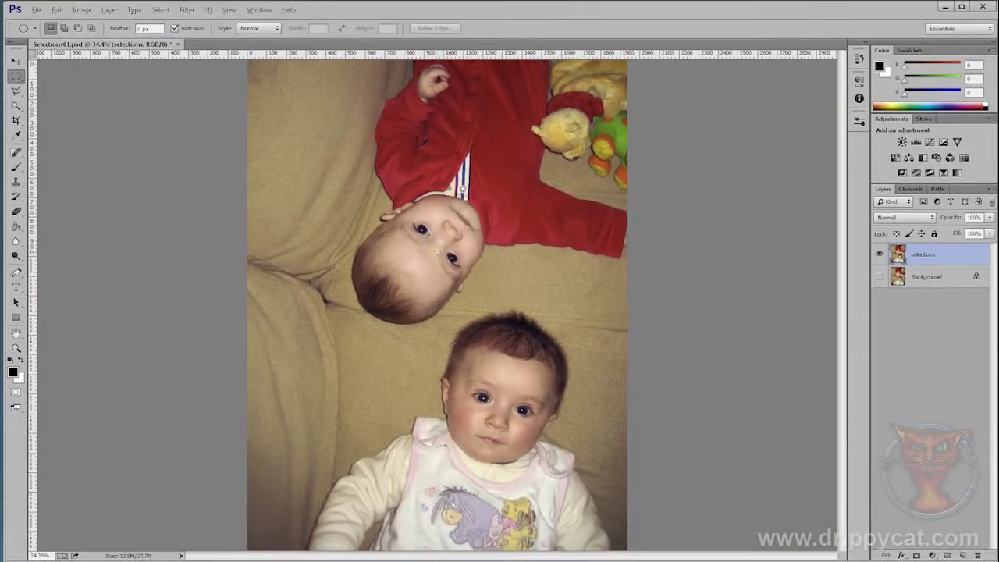
# Draw a circular selection outward from a center point on the upside-down baby's face, enclosing the whole head.
pyautogui.moveTo(435, 251); pyautogui.dragTo(494, 318)
pyautogui.moveTo(521, 367); pyautogui.dragTo(542, 426)
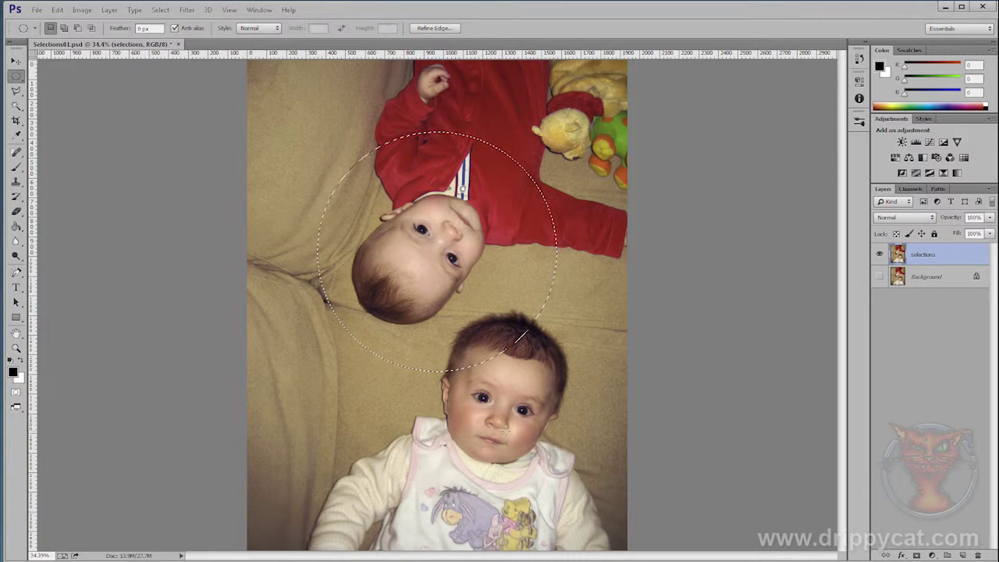
# Subtract an elliptical area from the circular selection's lower part and a rectangular area from its upper-left part.
pyautogui.press('alt')
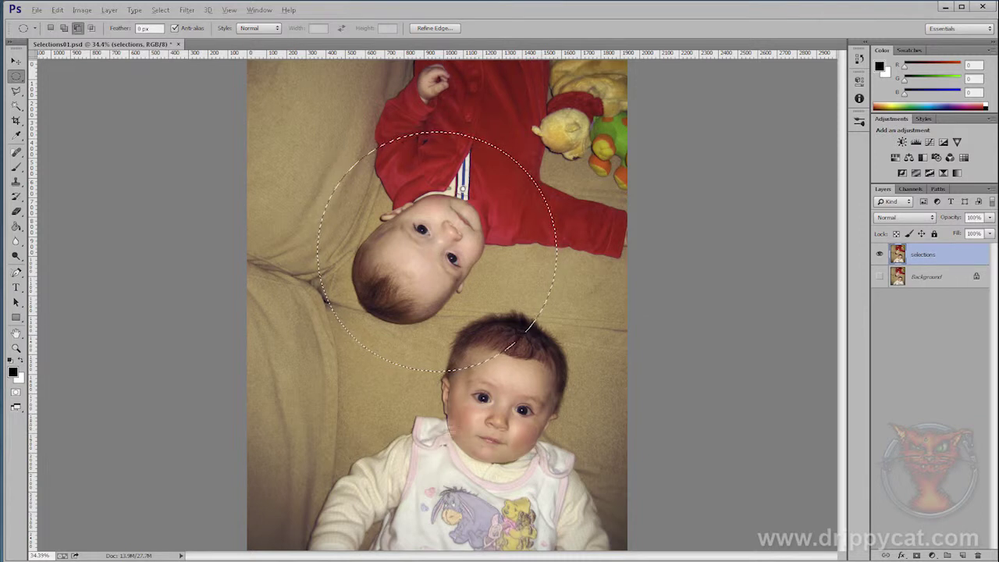
pyautogui.moveTo(428, 327); pyautogui.dragTo(491, 466)
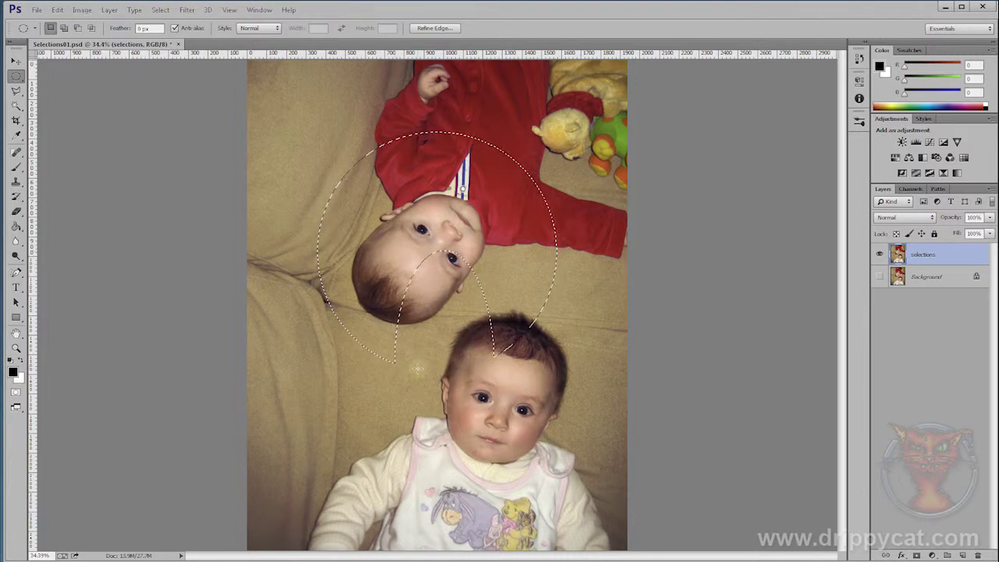
pyautogui.rightClick(18, 78)
pyautogui.click(57, 76)
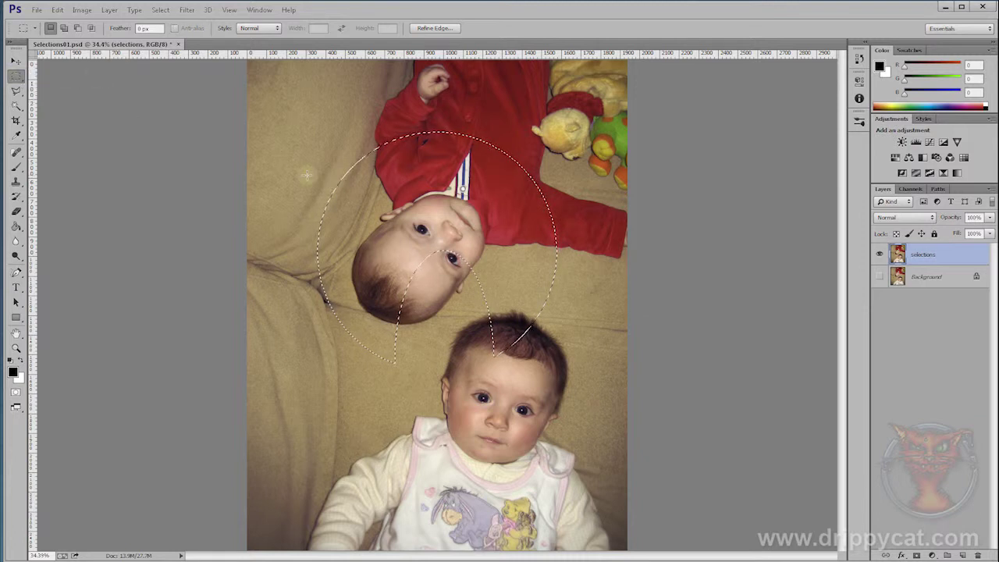
pyautogui.press('alt')
pyautogui.moveTo(275, 145); pyautogui.dragTo(430, 200)
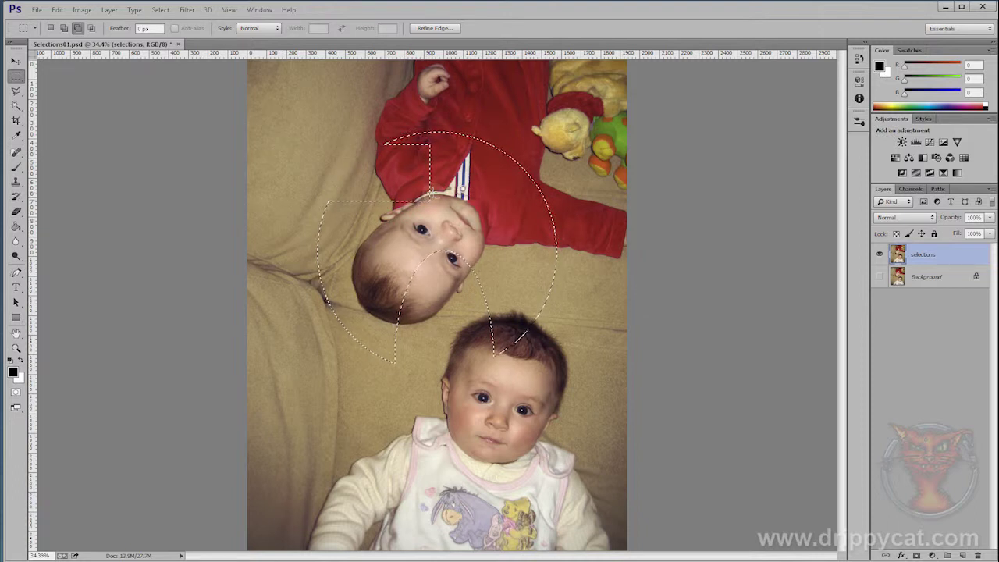
# Add rectangular areas to the selection above its upper-right edge, beyond its right side and beyond its left side.
pyautogui.press('shift')
pyautogui.moveTo(546, 99); pyautogui.dragTo(498, 226)
pyautogui.moveTo(605, 281); pyautogui.dragTo(613, 281)
pyautogui.moveTo(341, 312); pyautogui.dragTo(265, 273)
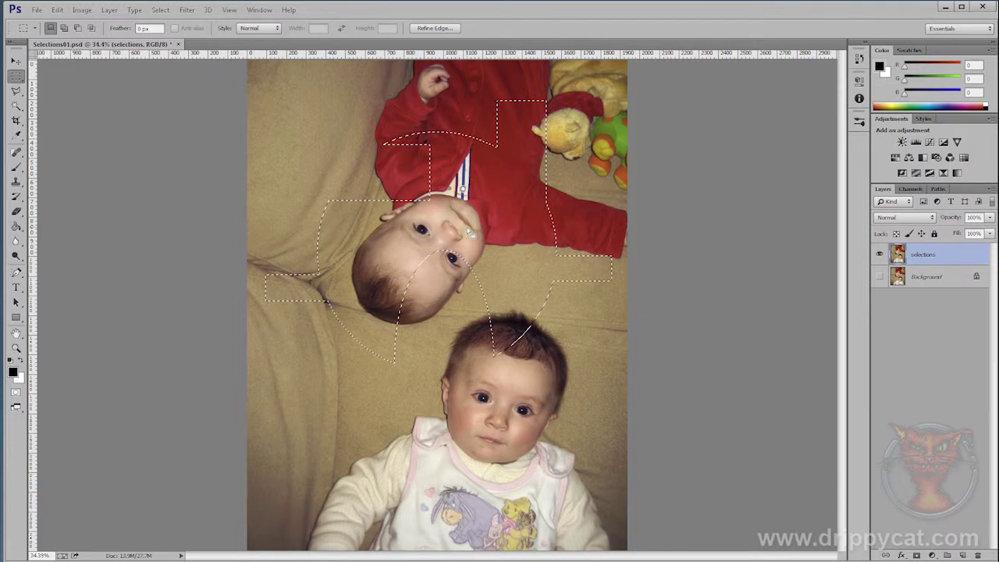
# Move the selected pixels down and to the left, and place a duplicate of them up and to the right.
pyautogui.moveTo(498, 266); pyautogui.dragTo(426, 395)
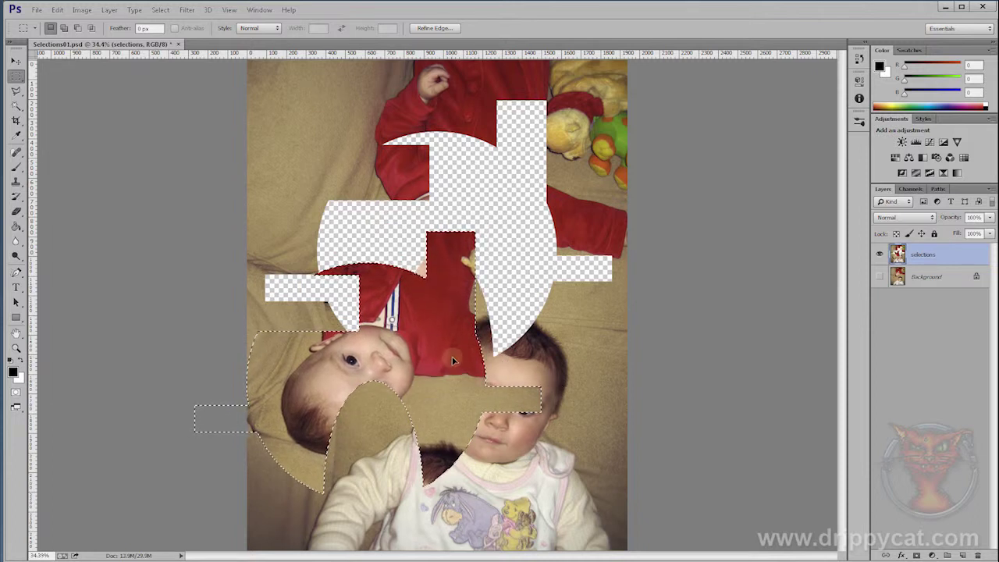
pyautogui.moveTo(453, 359); pyautogui.dragTo(598, 220)
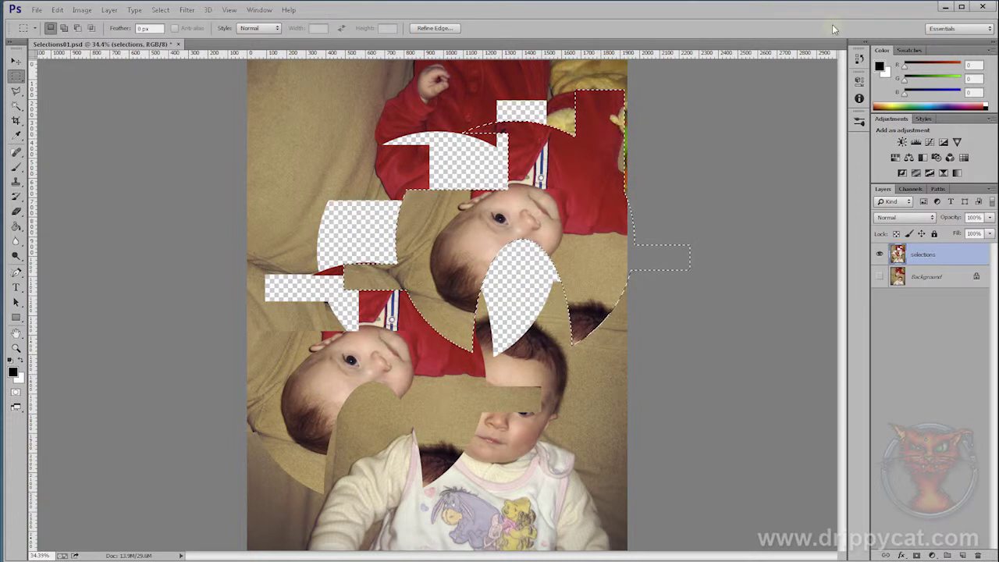
# Revert the image through its history to the last Rectangular Marquee state before the move, and clear the selection.
pyautogui.click(859, 59)
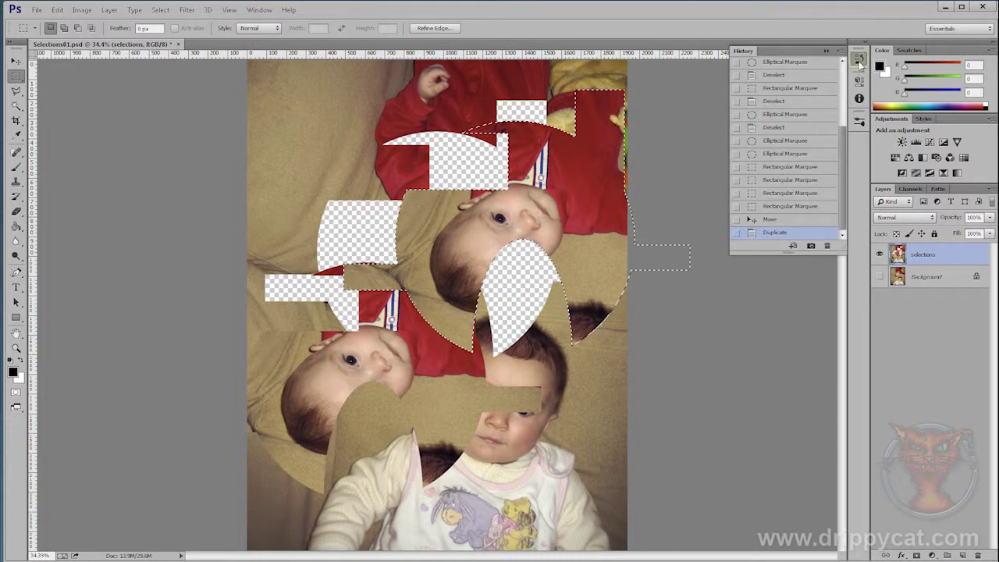
pyautogui.click(779, 207)
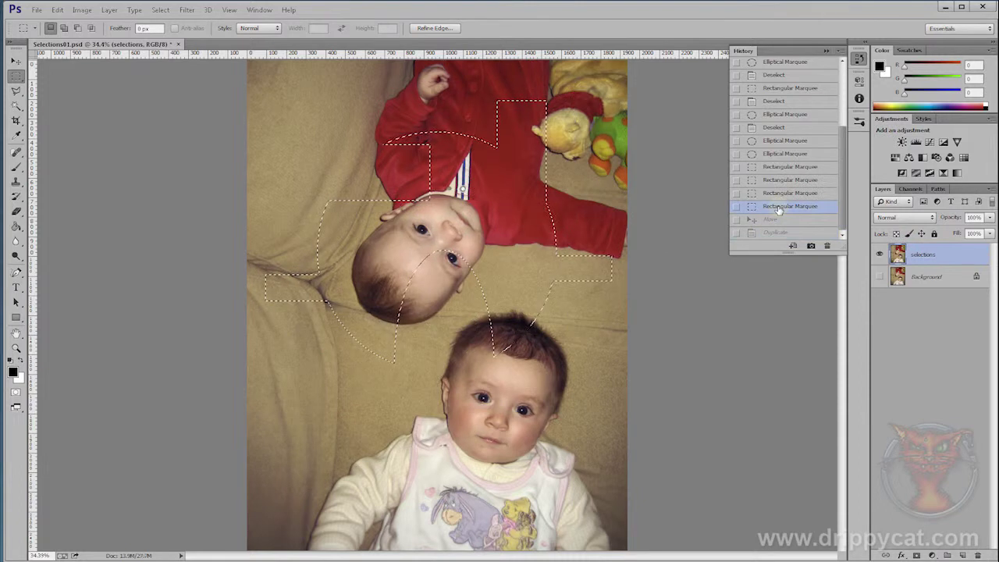
pyautogui.click(825, 52)
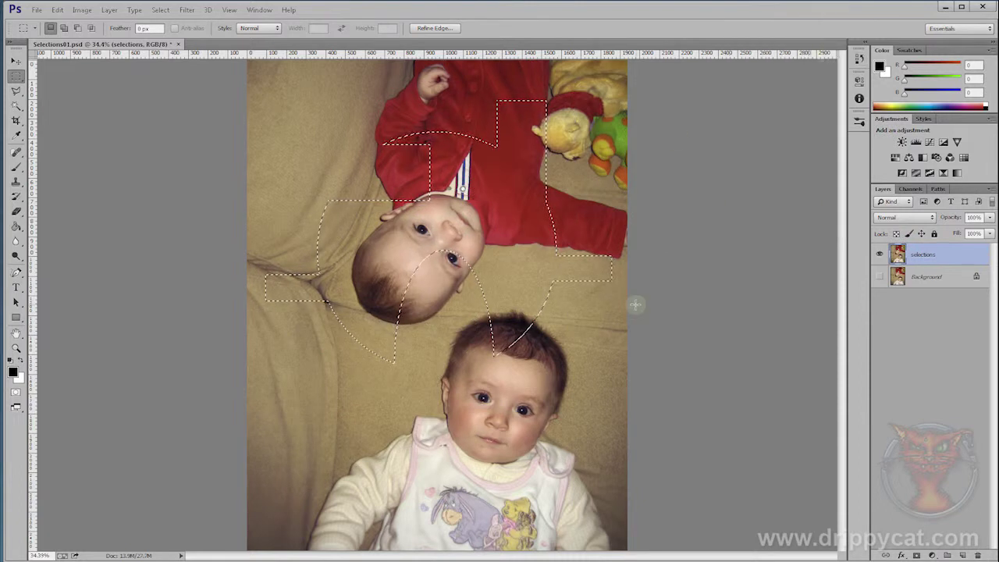
pyautogui.hotkey('ctrl', 'd')
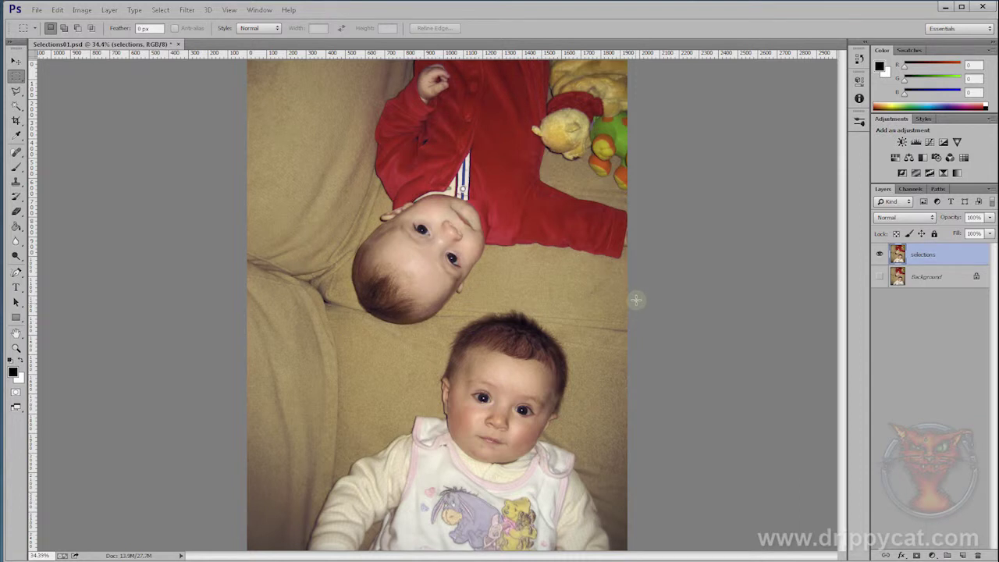
# Draw a tall elliptical selection outward from a center point between the two babies, enclosing both heads, and invert it.
pyautogui.click(17, 80)
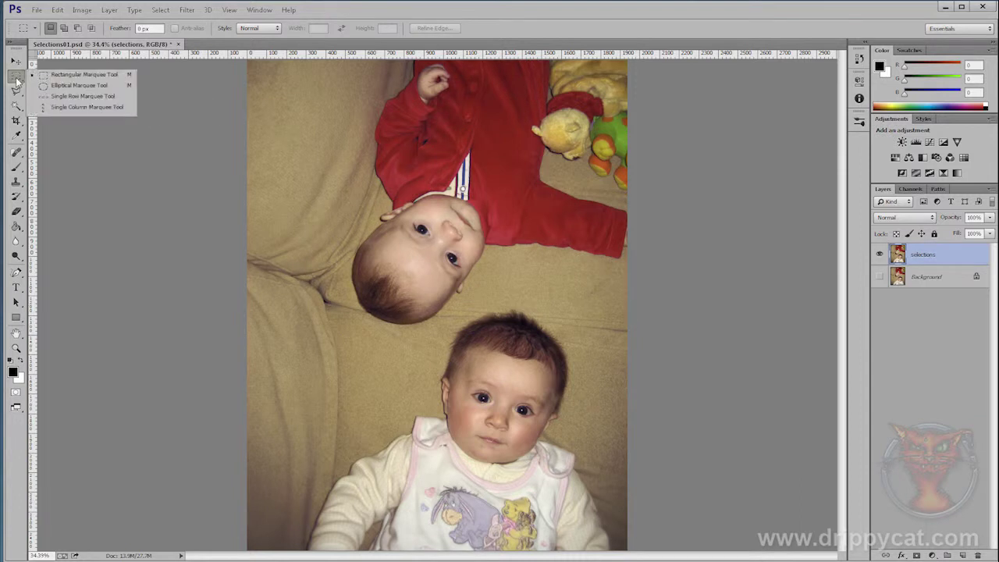
pyautogui.click(65, 86)
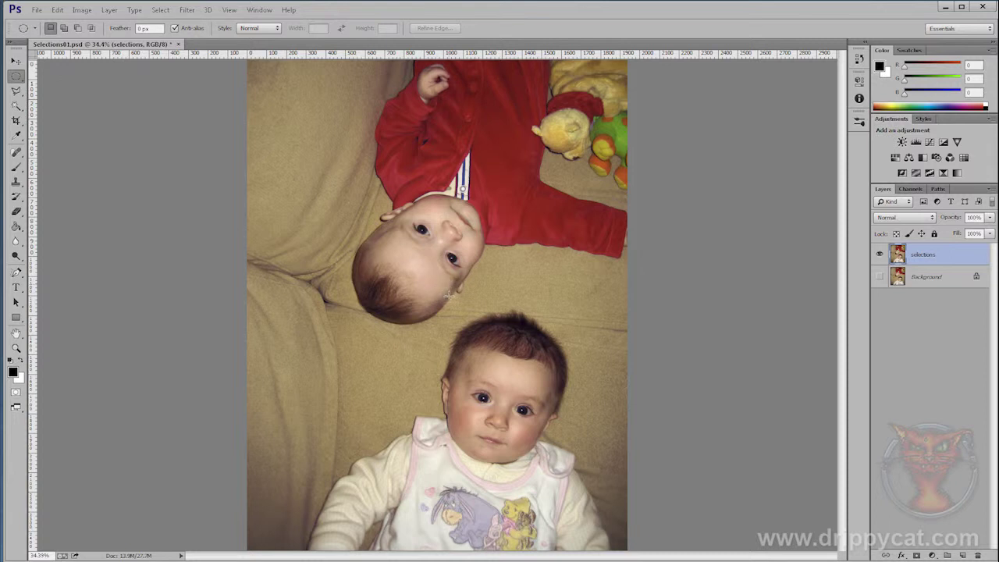
pyautogui.moveTo(448, 305); pyautogui.dragTo(594, 530)
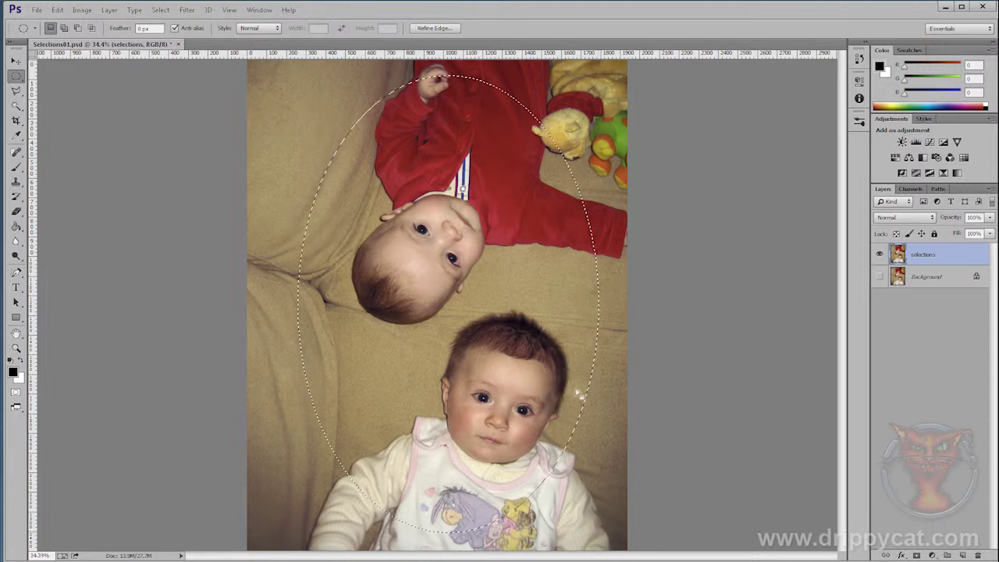
pyautogui.rightClick(580, 275)
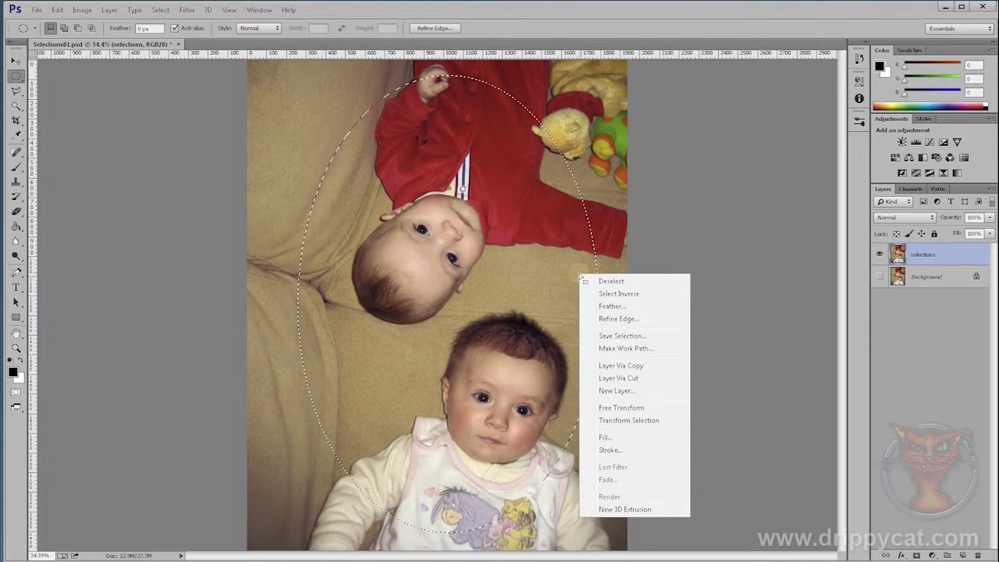
pyautogui.click(623, 294)
# Feather the inverted selection by 50 pixels and fill it with the black foreground color.
pyautogui.rightClick(581, 273)
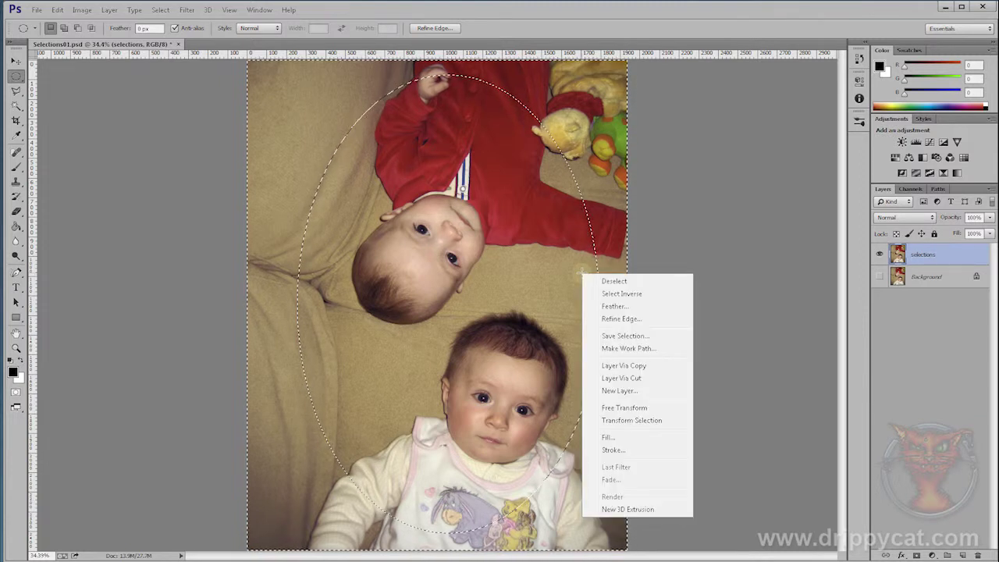
pyautogui.click(613, 306)
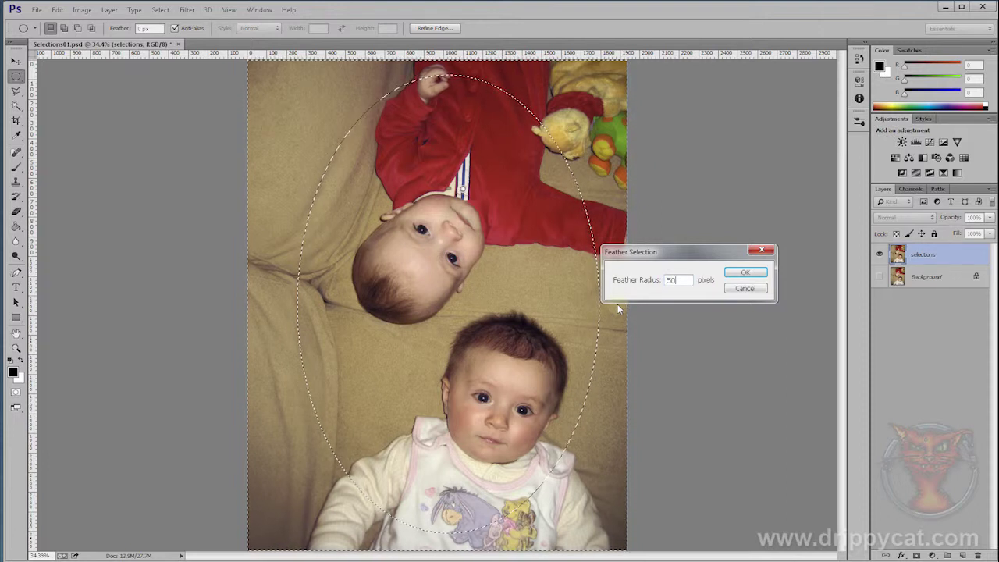
pyautogui.click(744, 273)
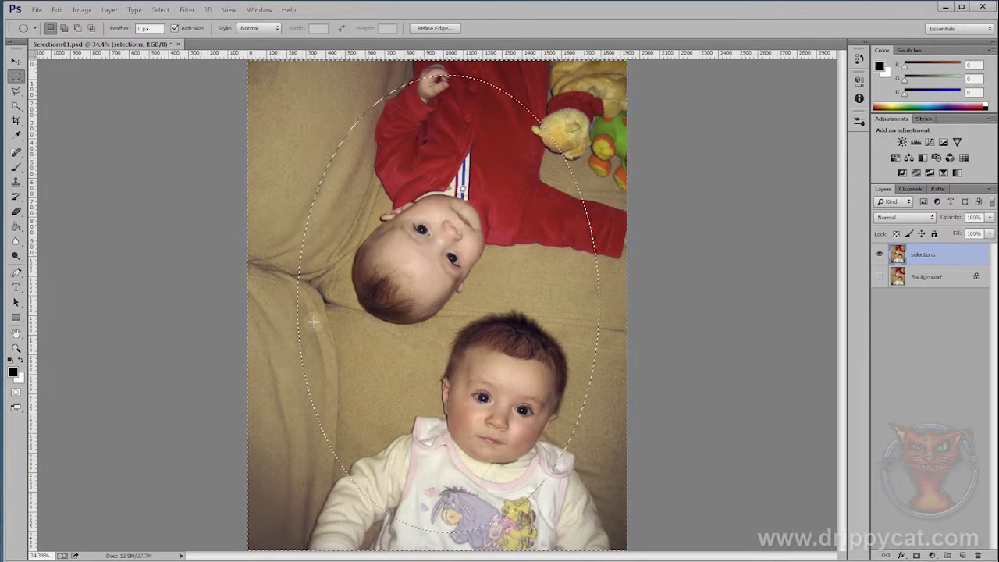
pyautogui.hotkey('alt', 'BackSpace')
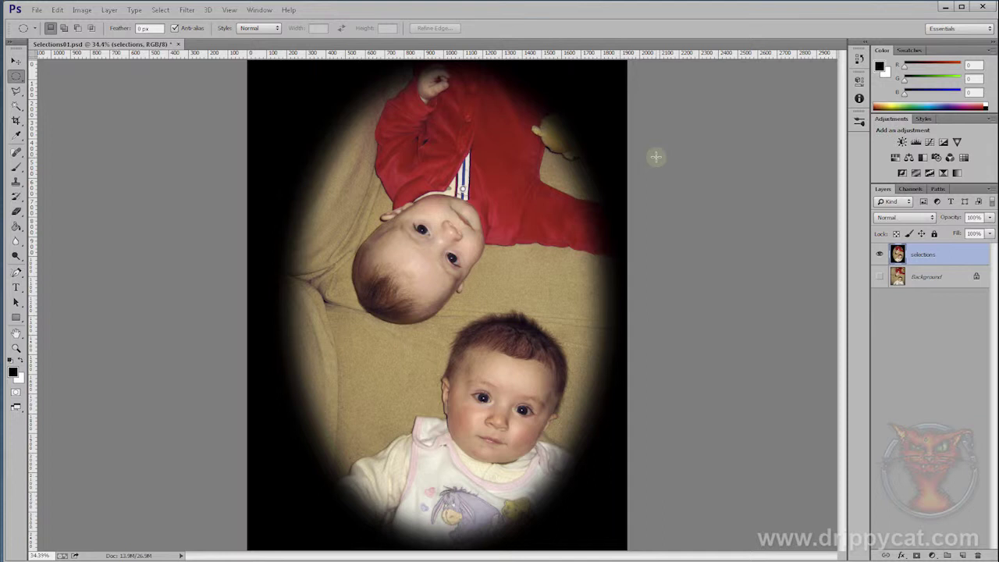
# Return to the Fill state in the history and brush white over the feathered edge beside the red outfit's leg.
pyautogui.click(859, 56)
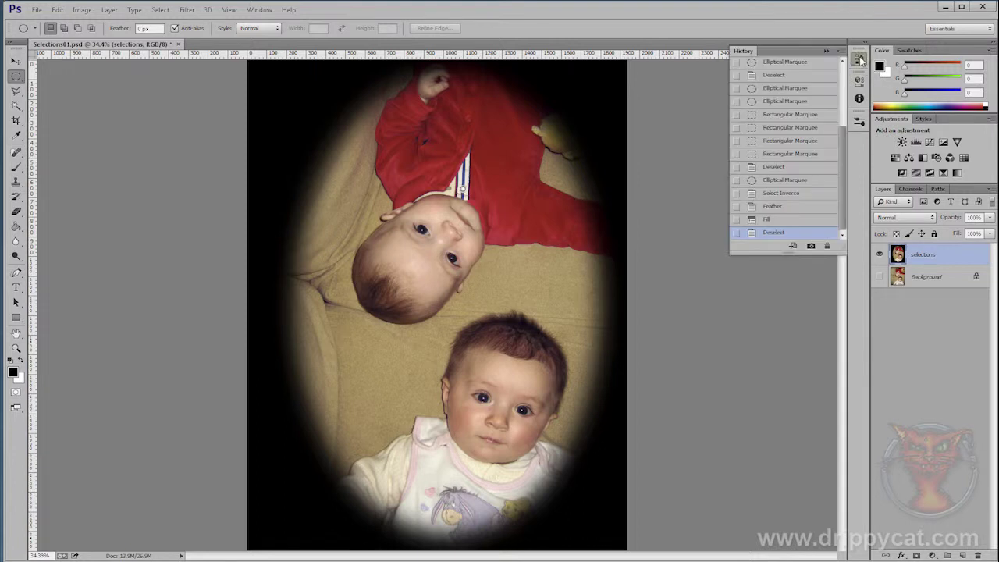
pyautogui.click(767, 221)
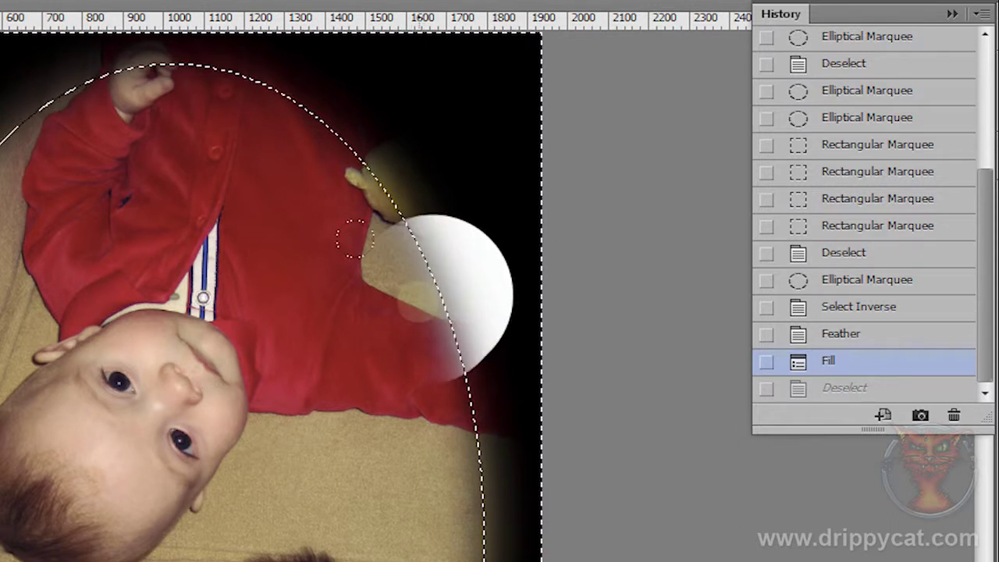
pyautogui.moveTo(363, 219)
pyautogui.mouseDown()
pyautogui.moveTo(334, 223)
pyautogui.moveTo(336, 208)
pyautogui.mouseUp()
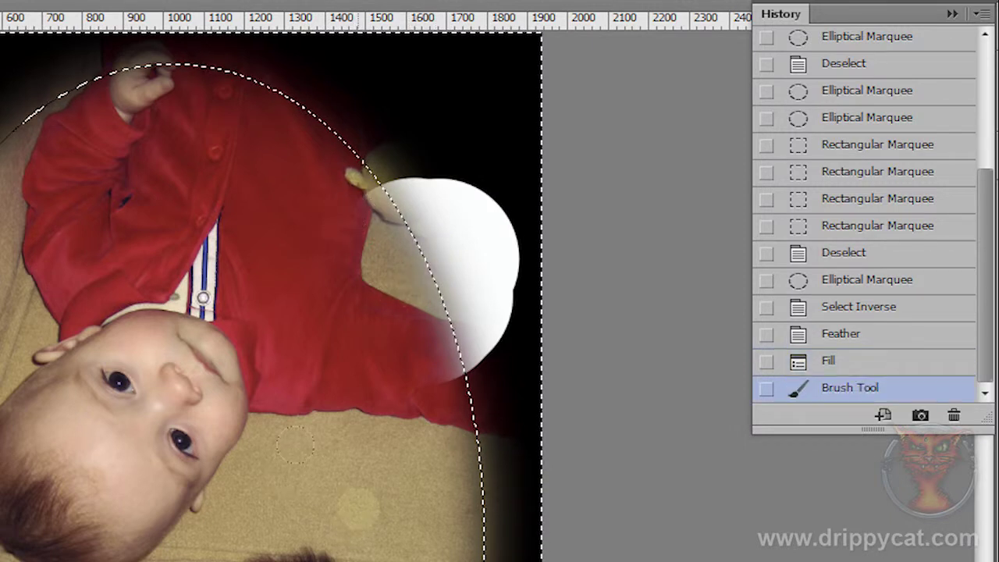
# Invert the selection and brush white spots across the oval's feathered edge, on the red outfit and below its leg.
pyautogui.hotkey('shift', 'ctrl', 'i')
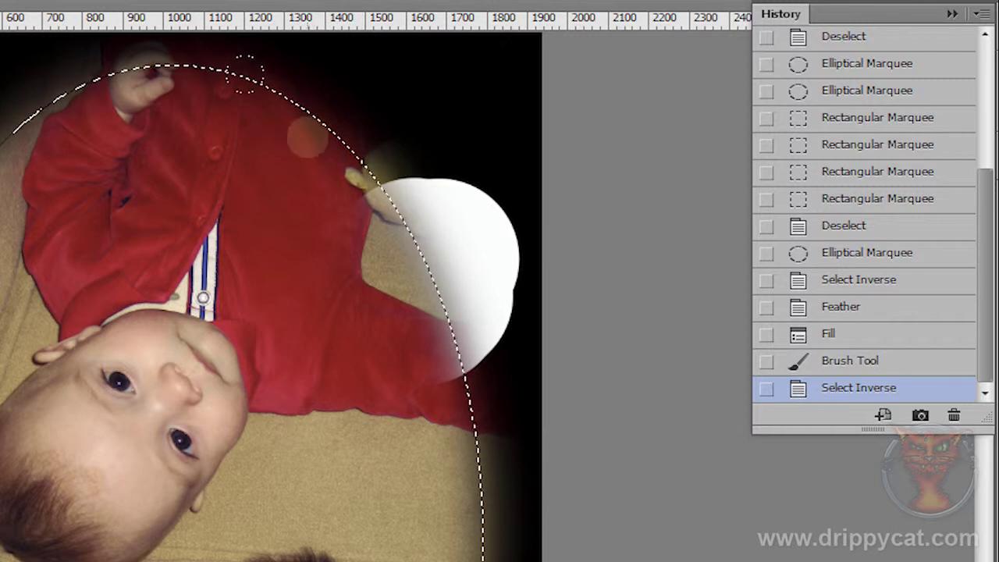
pyautogui.click(306, 138)
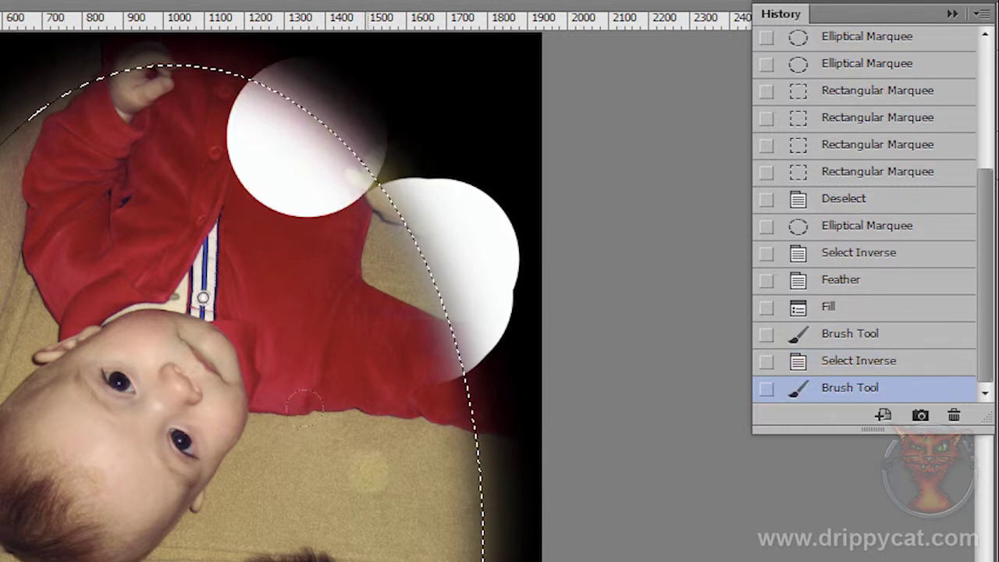
pyautogui.click(447, 478)
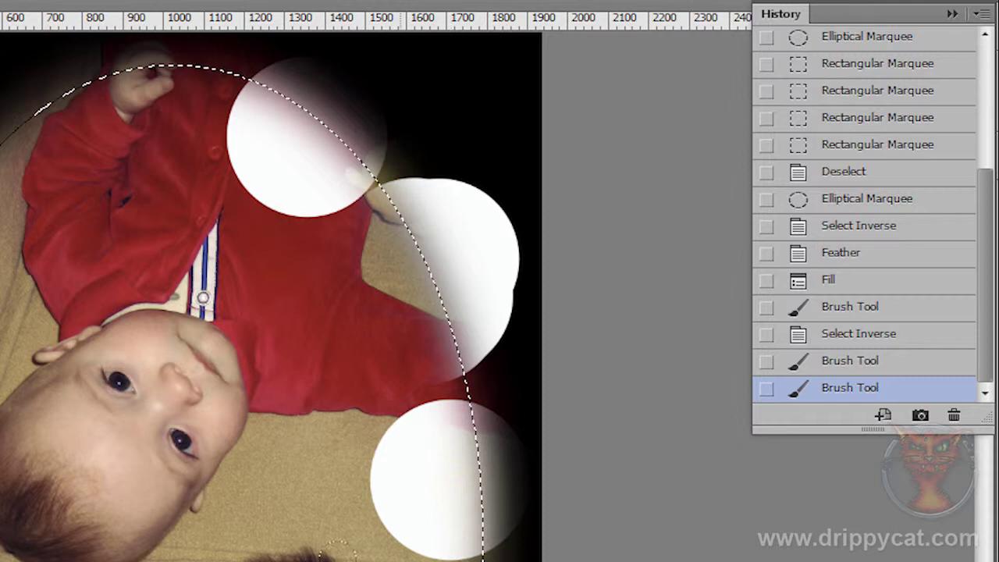